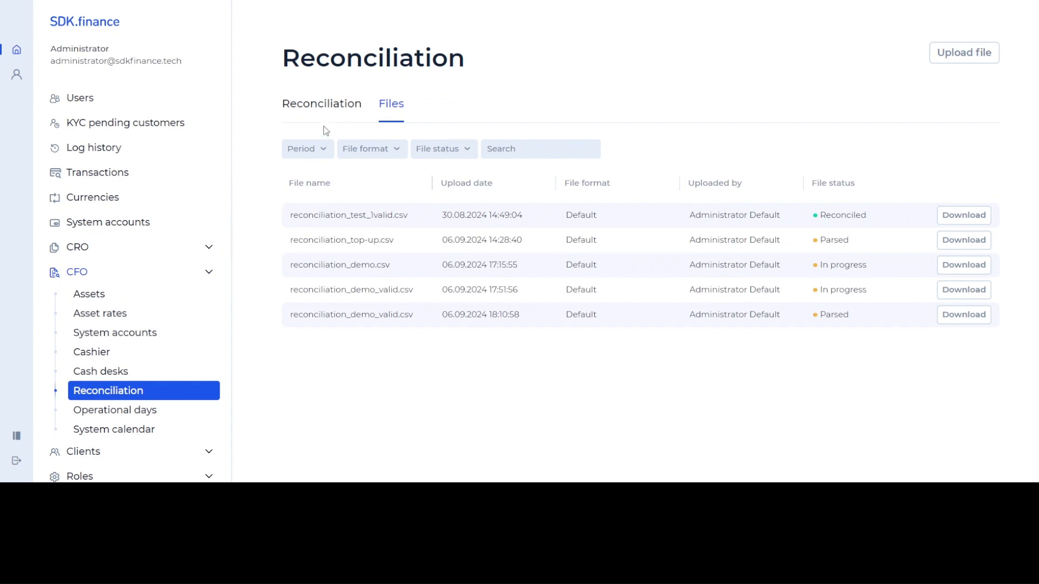
Open the reconciliation overview, dismiss the development notice, and examine the listed vendors and assets
{"action": "left_click", "coordinate": [325, 104]}
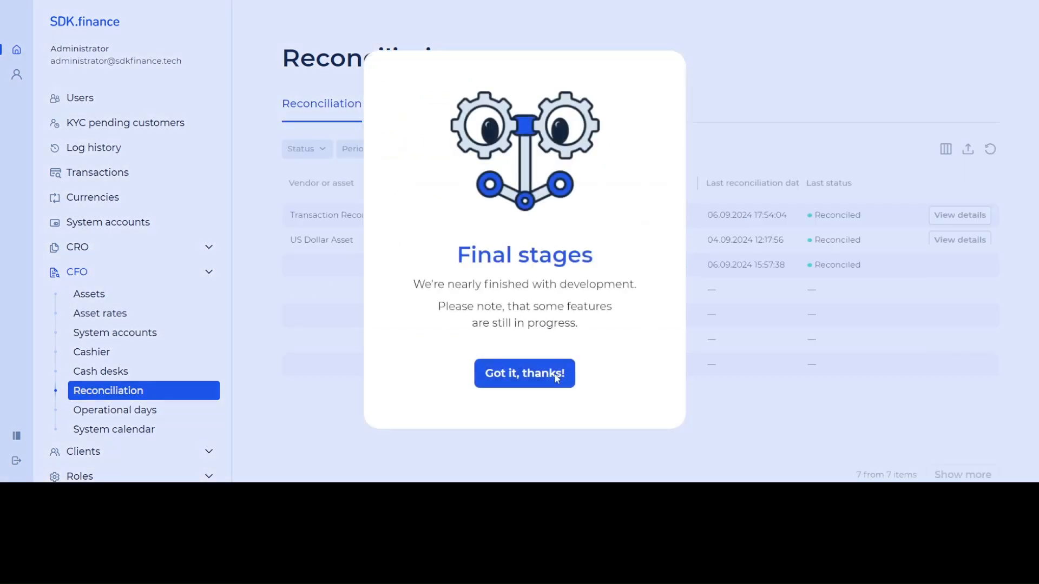
{"action": "left_click", "coordinate": [551, 377]}
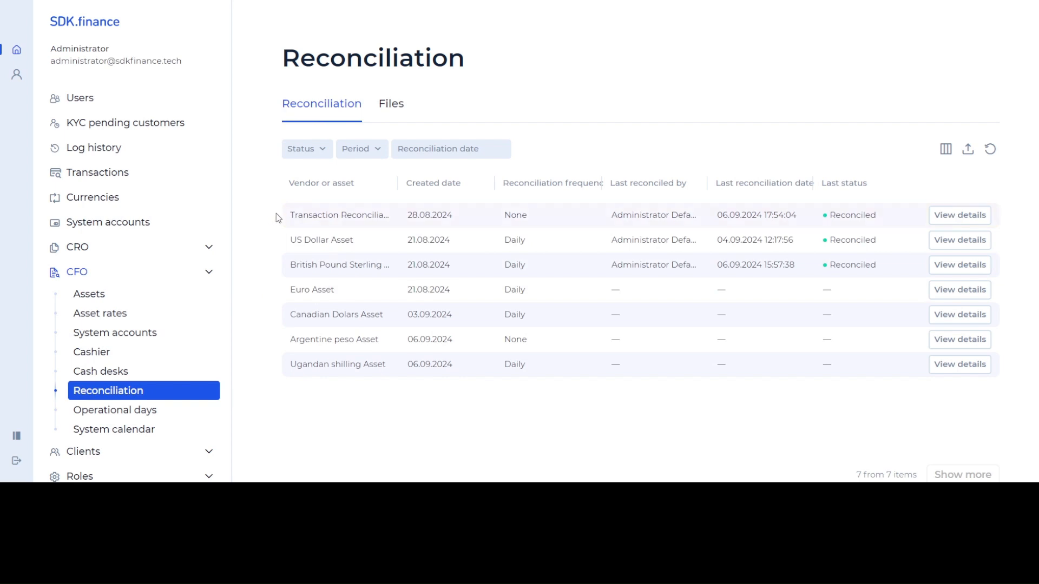
{"action": "left_click_drag", "start_coordinate": [303, 215], "coordinate": [345, 215]}
{"action": "left_click_drag", "start_coordinate": [291, 241], "coordinate": [330, 344]}
{"action": "left_click", "coordinate": [386, 416]}
{"action": "left_click_drag", "start_coordinate": [306, 215], "coordinate": [352, 215]}
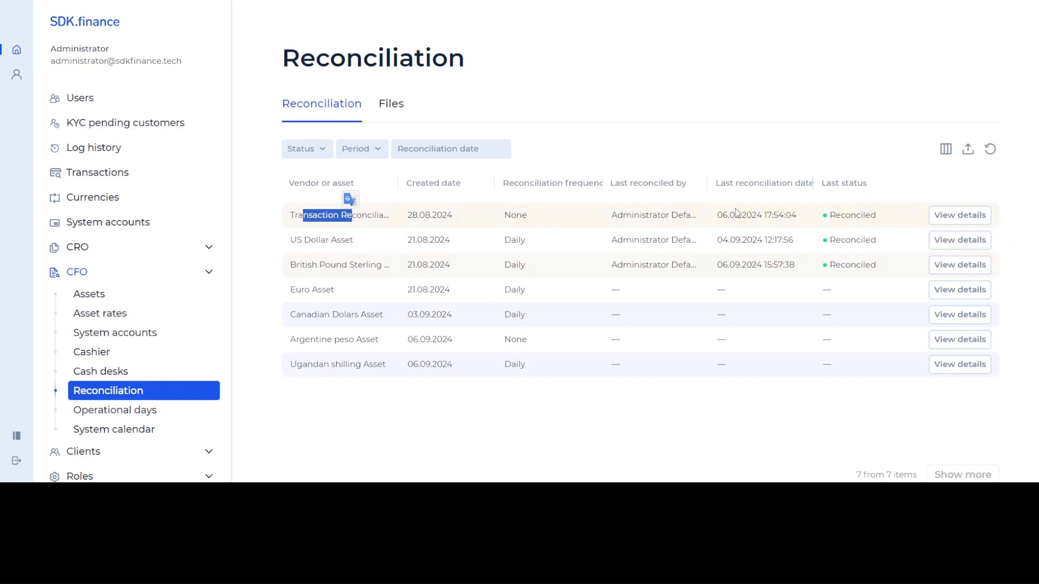
{"action": "left_click", "coordinate": [687, 139]}
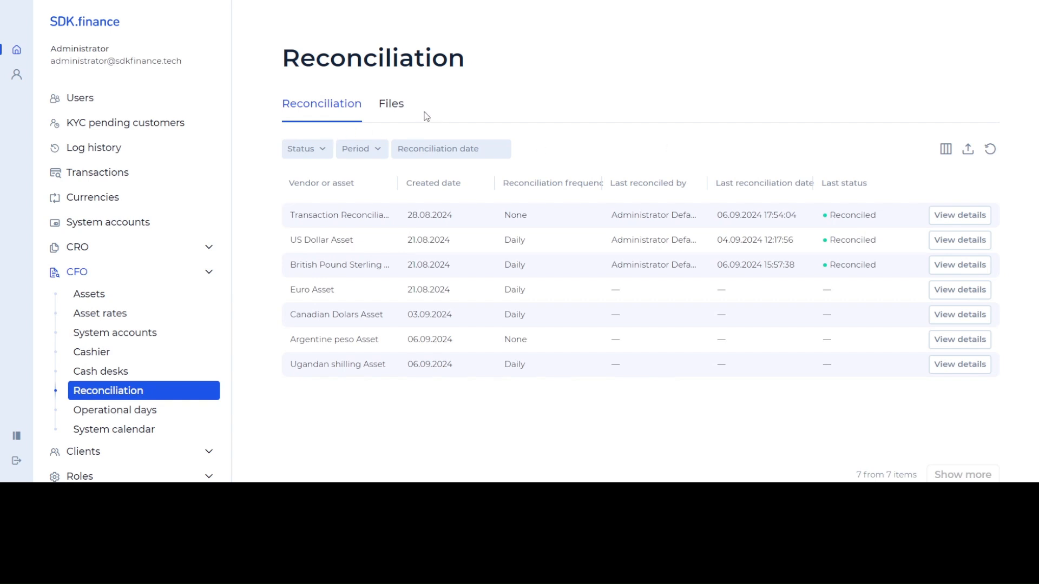
Show the reconciliation files list, switch to the text editor, and insert four blank lines above the header of the USD transactions CSV
{"action": "left_click", "coordinate": [393, 104]}
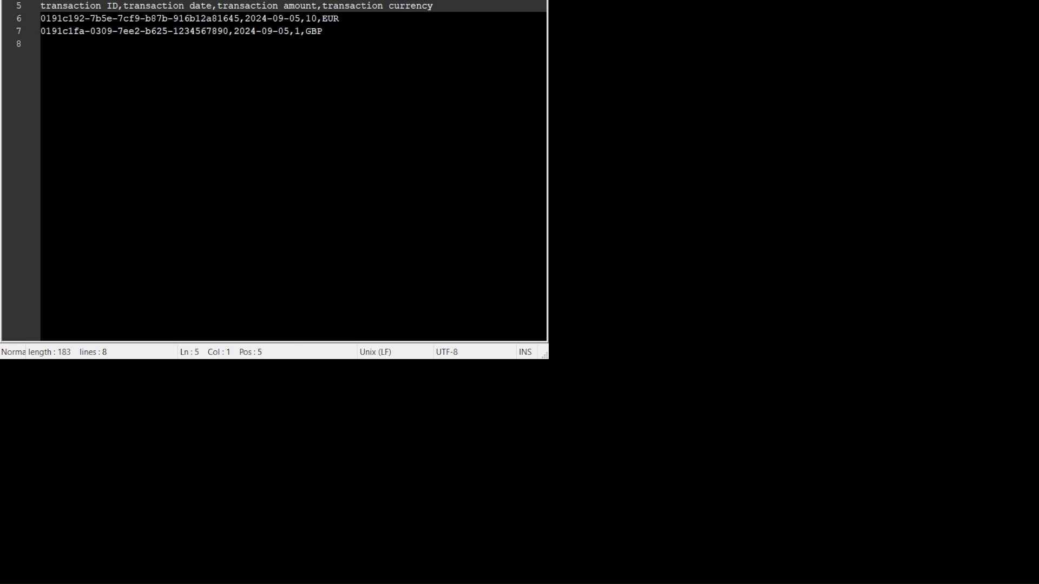
{"action": "left_click", "coordinate": [113, 1]}
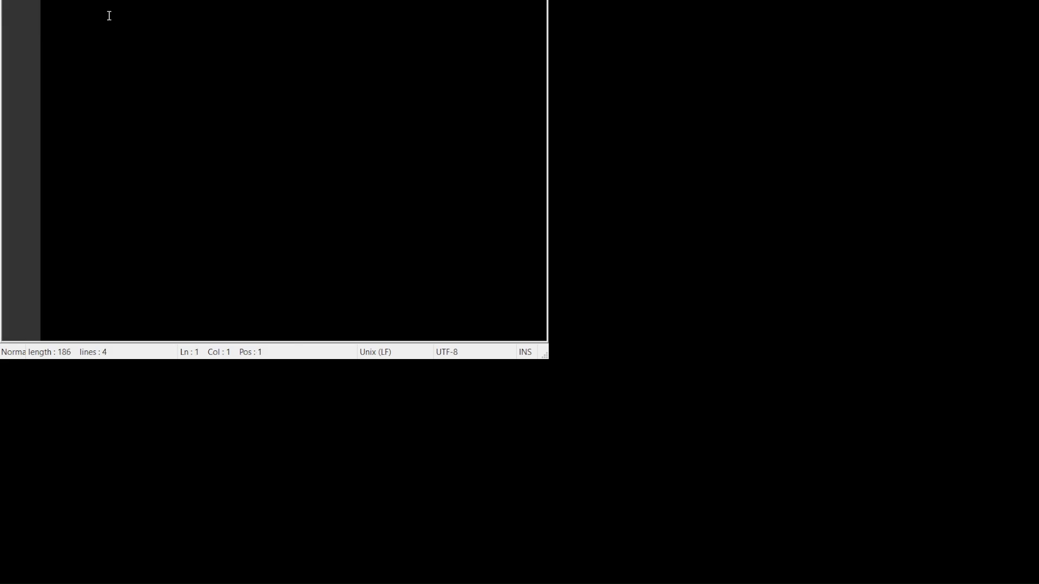
{"action": "key", "text": "Return"}
{"action": "key", "text": "Return"}
{"action": "key", "text": "Return"}
{"action": "key", "text": "Return"}
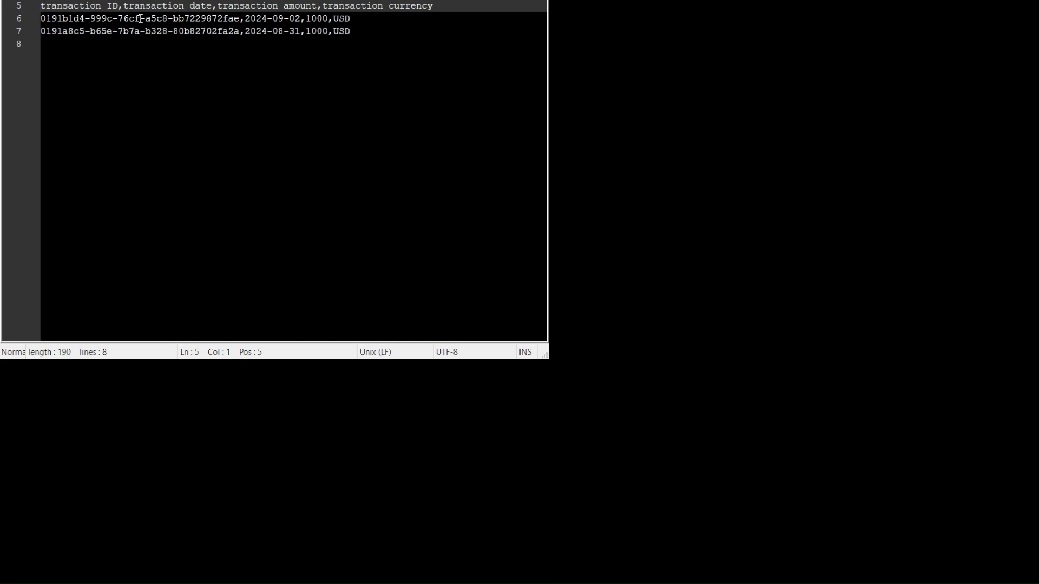
Examine the two USD transaction rows and the transaction ID heading in the CSV file
{"action": "left_click_drag", "start_coordinate": [365, 32], "coordinate": [100, 23]}
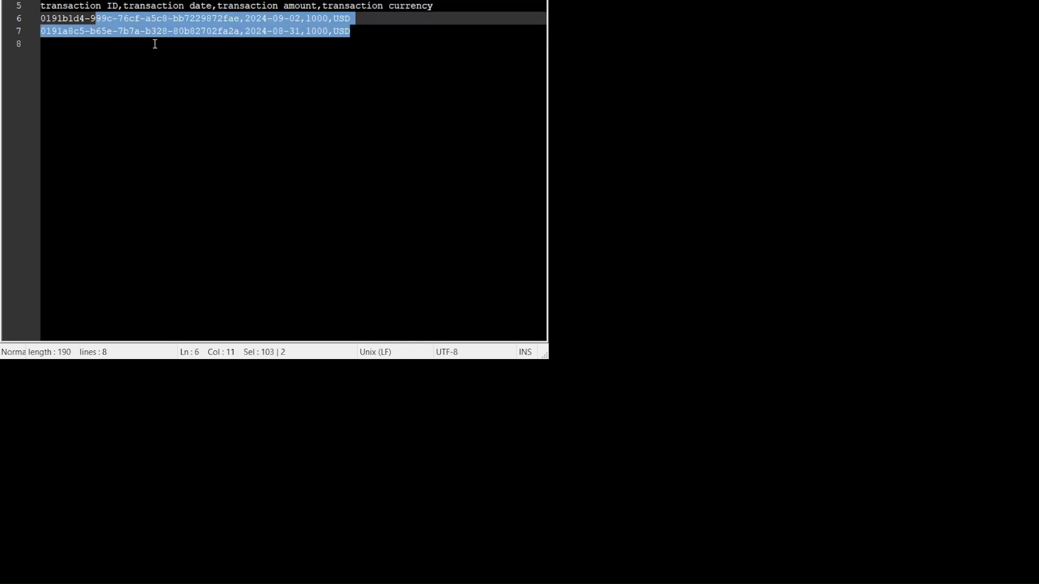
{"action": "left_click", "coordinate": [232, 45]}
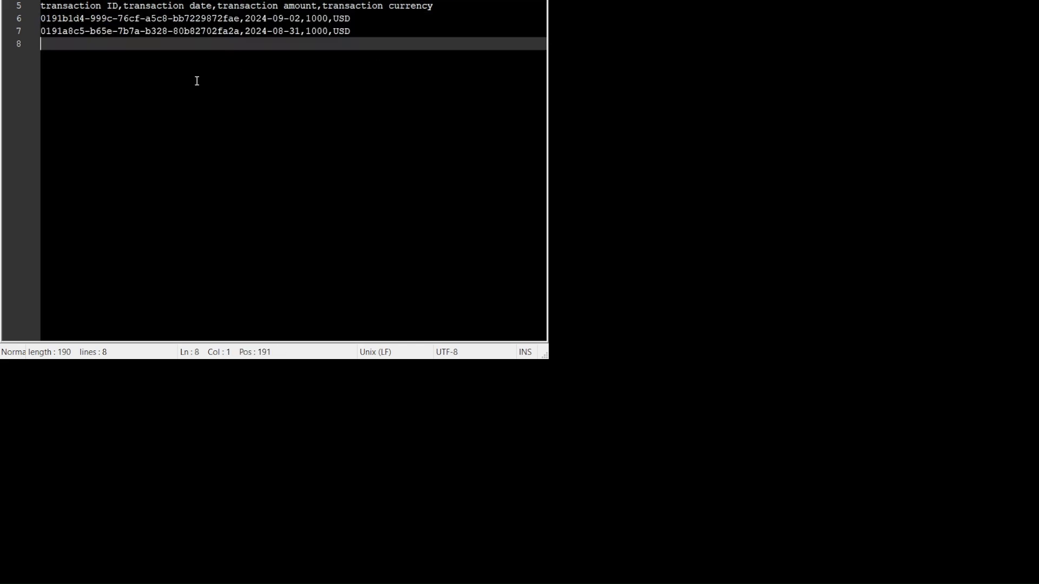
{"action": "left_click_drag", "start_coordinate": [46, 5], "coordinate": [119, 9]}
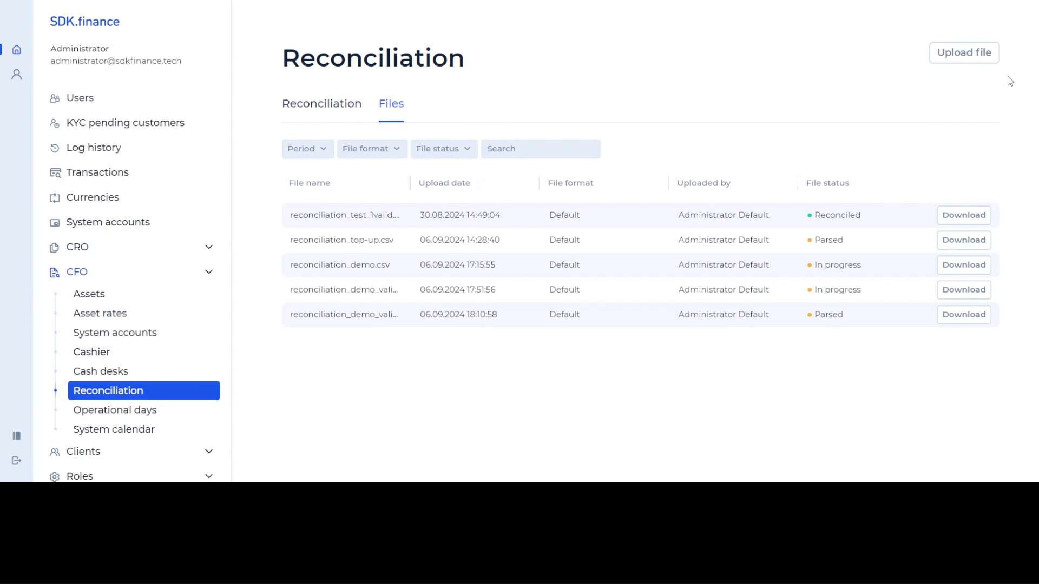
Upload reconciliation_demo_valid_31-02.csv with the Default file format and refresh the files list
{"action": "left_click", "coordinate": [973, 63]}
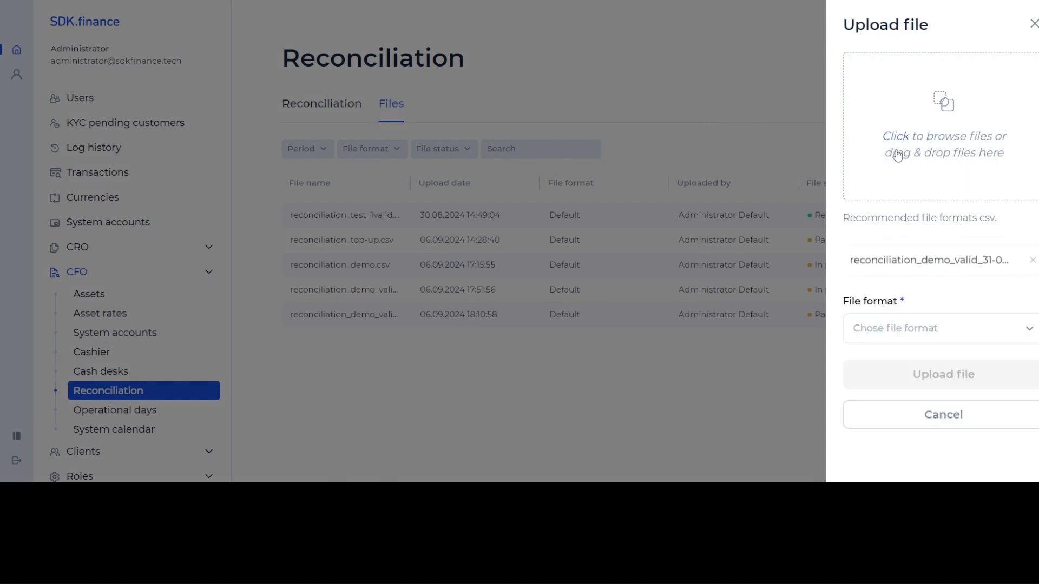
{"action": "left_click", "coordinate": [857, 328]}
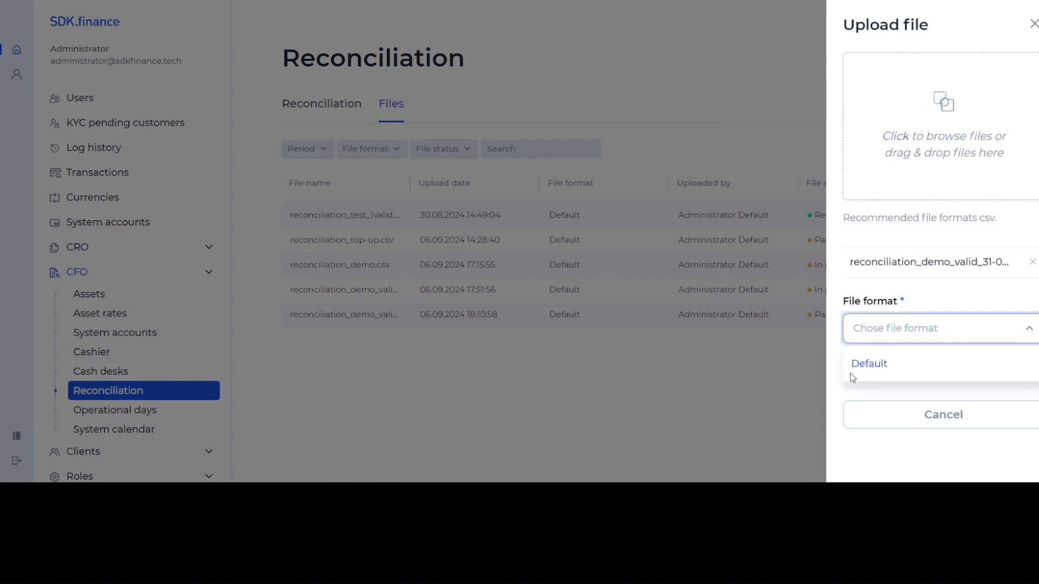
{"action": "left_click", "coordinate": [876, 370]}
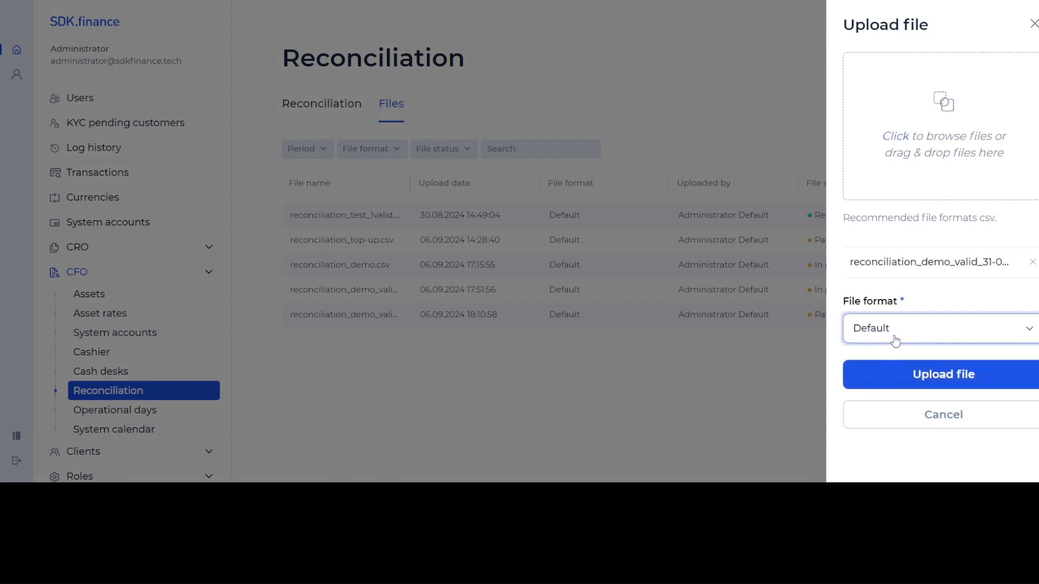
{"action": "left_click", "coordinate": [926, 382]}
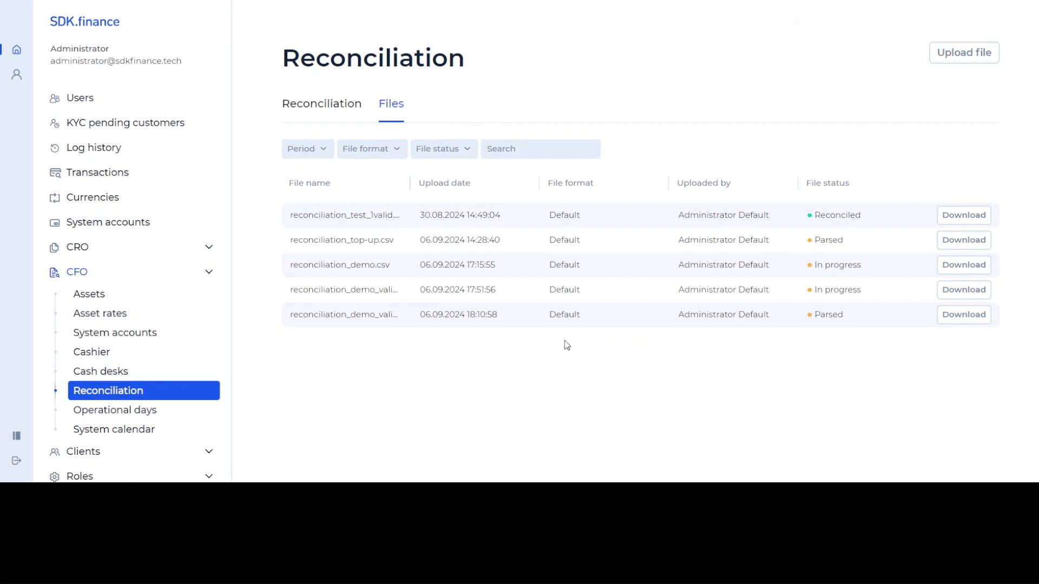
{"action": "key", "text": "F5"}
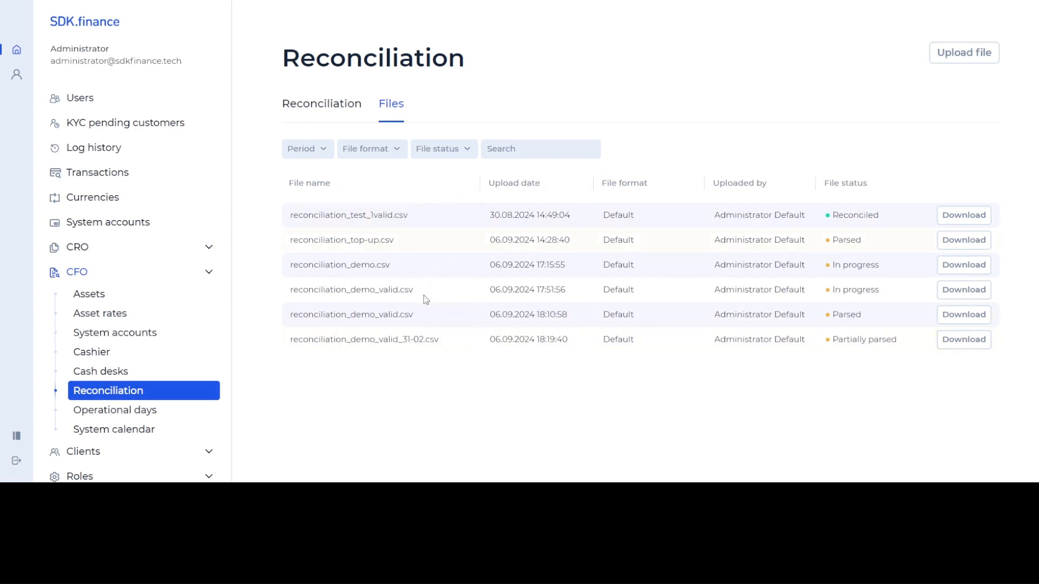
Check the status of reconciliation_demo_valid_31-02.csv and the file status filter options, and return to the reconciliation overview
{"action": "left_click_drag", "start_coordinate": [383, 339], "coordinate": [440, 341]}
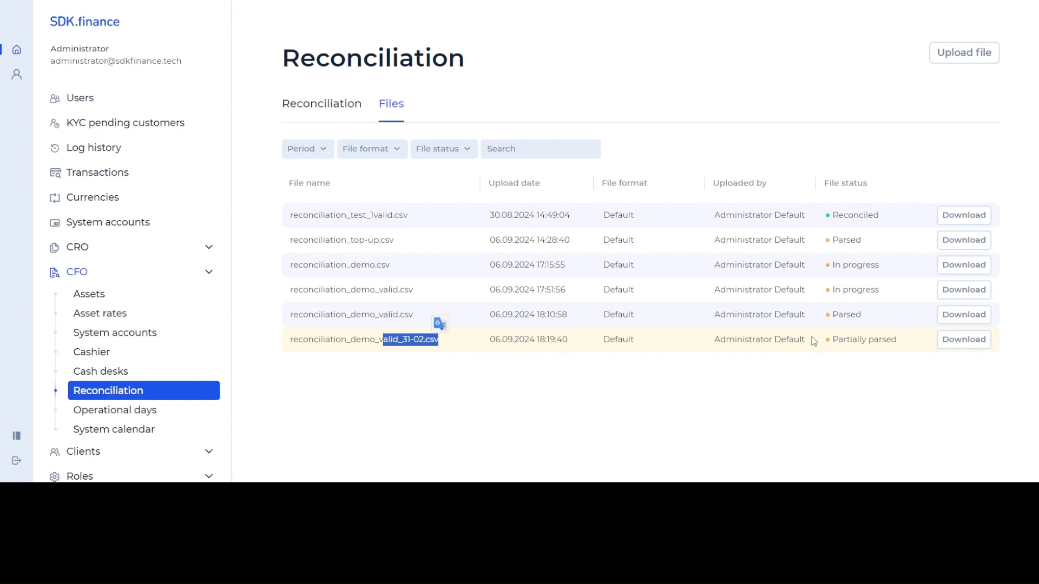
{"action": "left_click", "coordinate": [455, 150]}
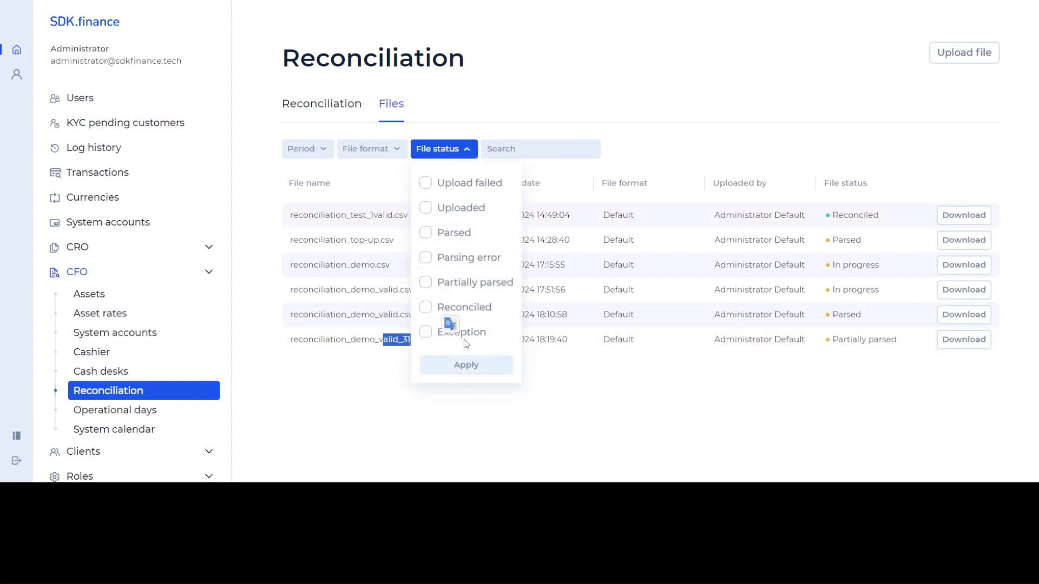
{"action": "left_click", "coordinate": [310, 104]}
{"action": "left_click", "coordinate": [310, 104]}
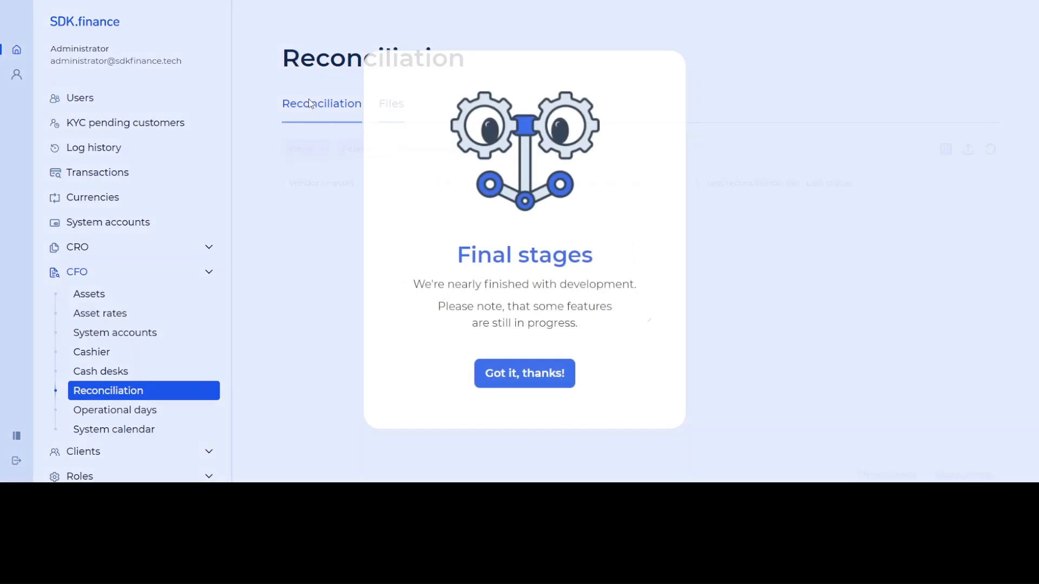
{"action": "left_click", "coordinate": [514, 373]}
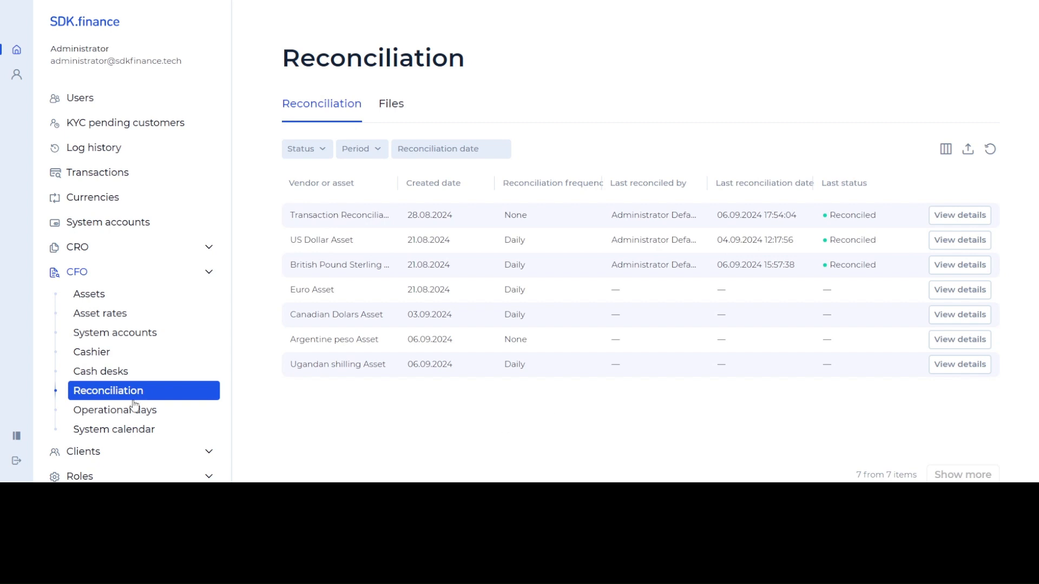
Open the CFO system calendar and dismiss the development notice to view the operational days
{"action": "left_click", "coordinate": [118, 428]}
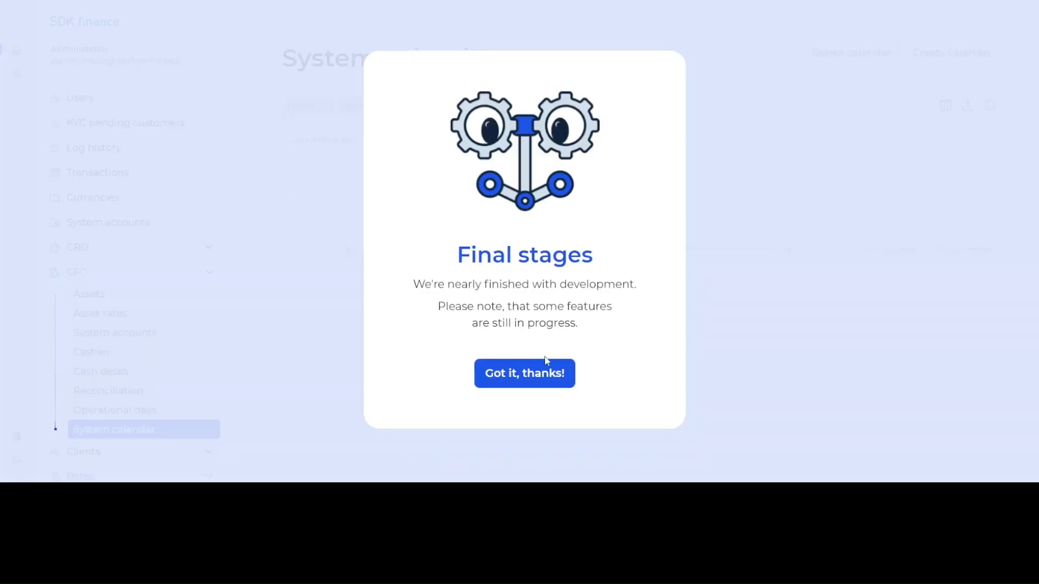
{"action": "left_click", "coordinate": [539, 377]}
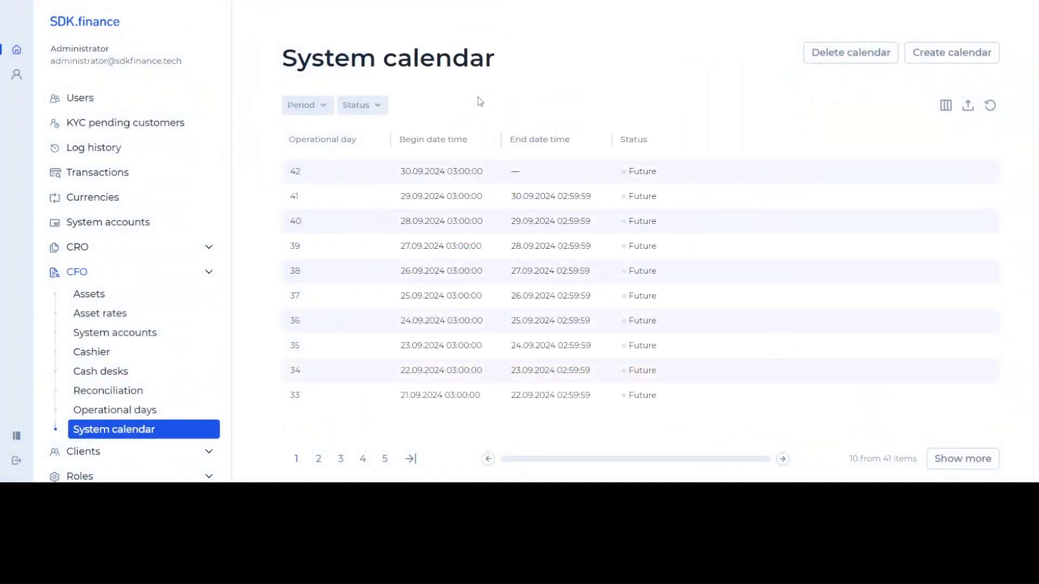
{"action": "left_click_drag", "start_coordinate": [284, 58], "coordinate": [543, 58]}
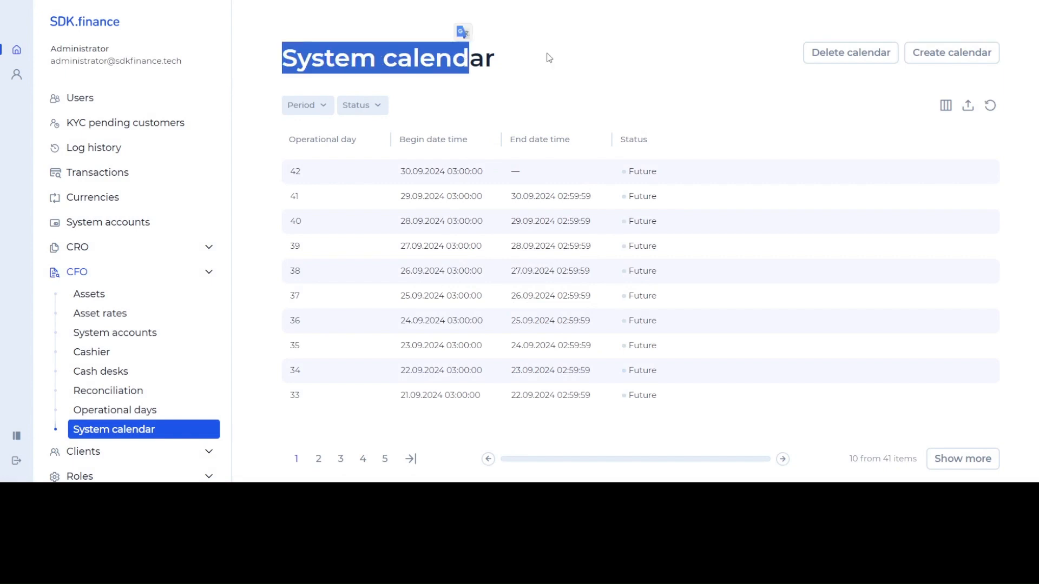
{"action": "left_click", "coordinate": [548, 58]}
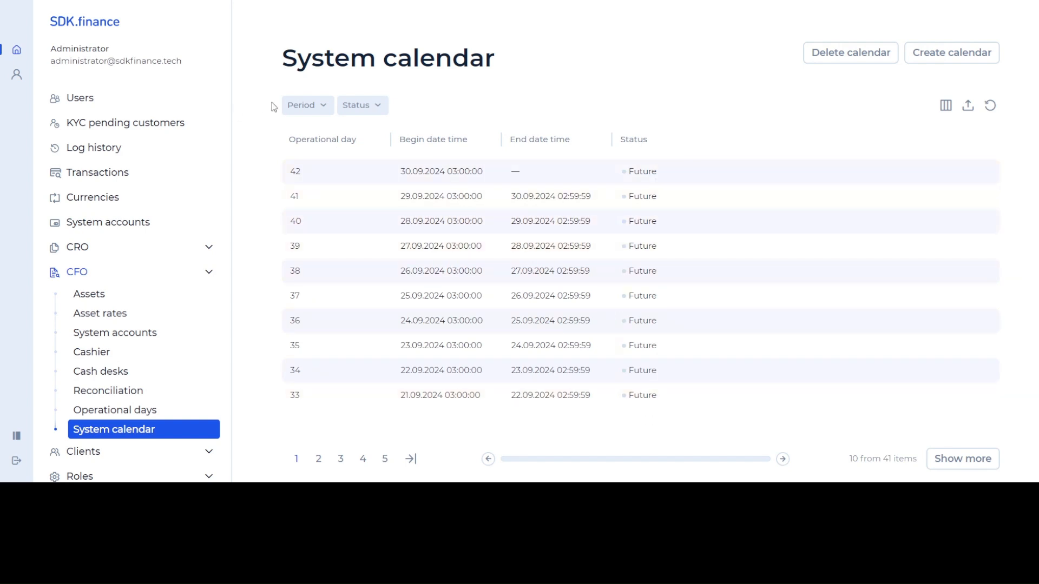
Filter the system calendar to the period 31 Aug to 02 Sep 2024 and examine the operational days' end times
{"action": "left_click", "coordinate": [322, 108]}
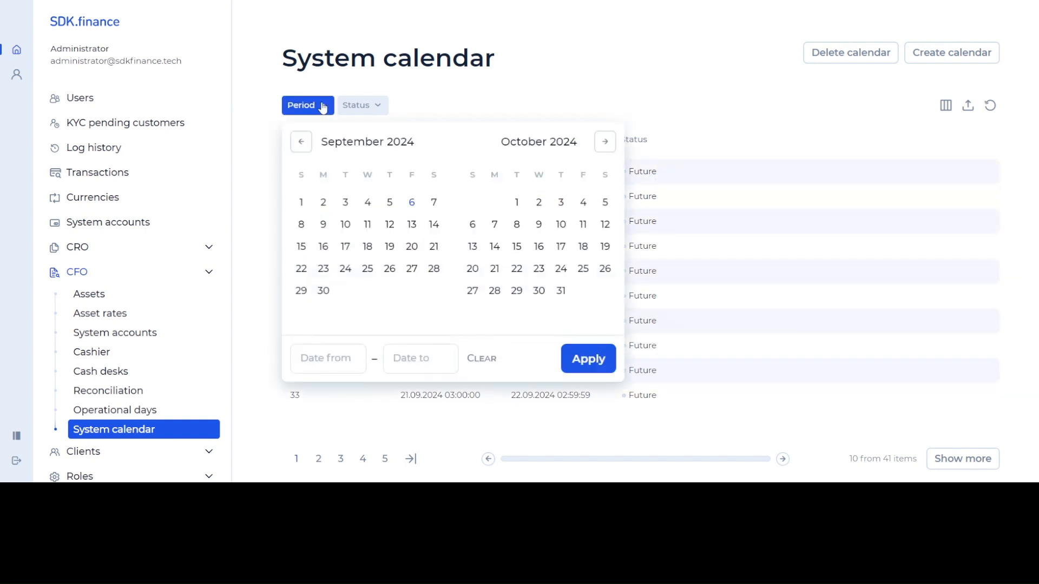
{"action": "left_click", "coordinate": [301, 142]}
{"action": "left_click", "coordinate": [301, 142]}
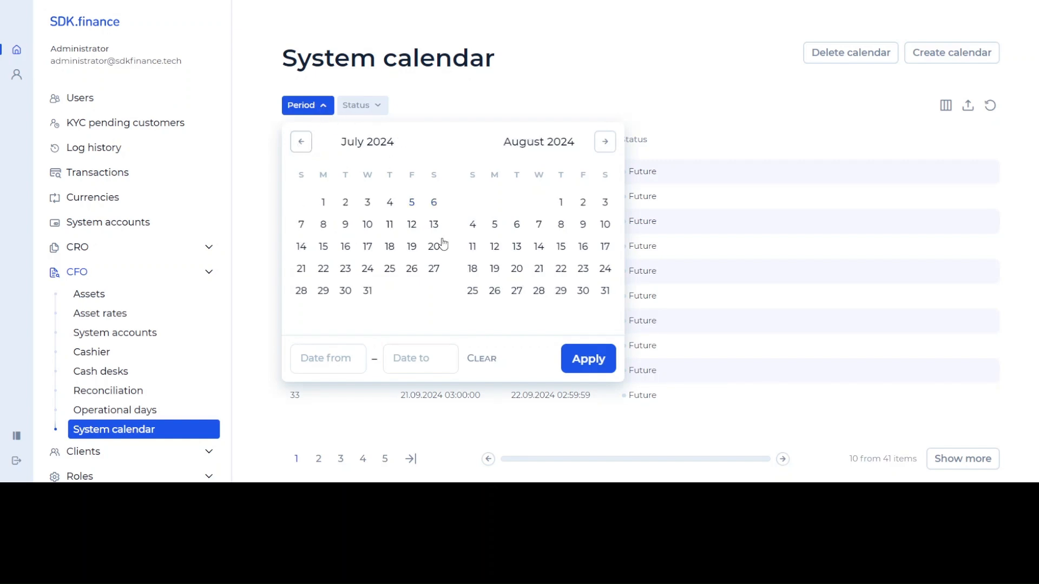
{"action": "left_click", "coordinate": [605, 291]}
{"action": "left_click", "coordinate": [605, 247]}
{"action": "left_click", "coordinate": [612, 149]}
{"action": "left_click", "coordinate": [612, 149]}
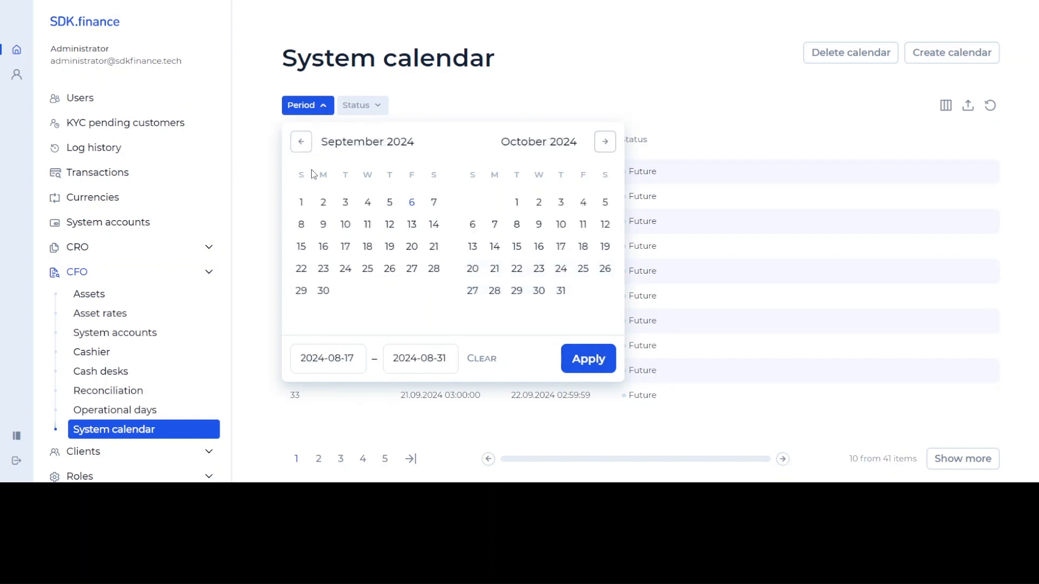
{"action": "left_click", "coordinate": [323, 202]}
{"action": "left_click", "coordinate": [594, 357]}
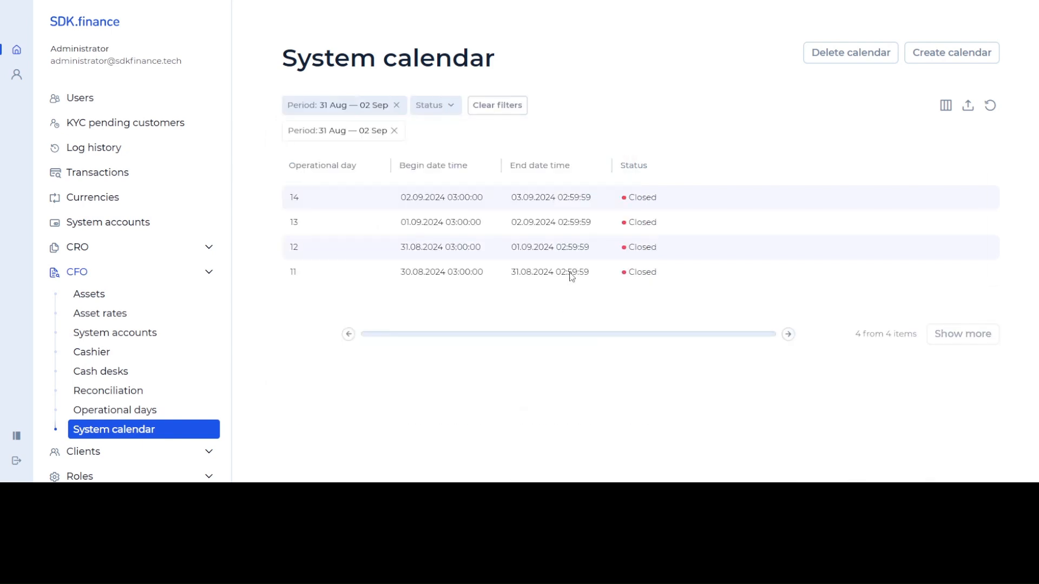
{"action": "left_click_drag", "start_coordinate": [526, 272], "coordinate": [511, 271]}
Return to the CFO reconciliation section, dismiss the notice, and check the file statuses in the files list
{"action": "left_click", "coordinate": [145, 391]}
{"action": "left_click", "coordinate": [510, 374]}
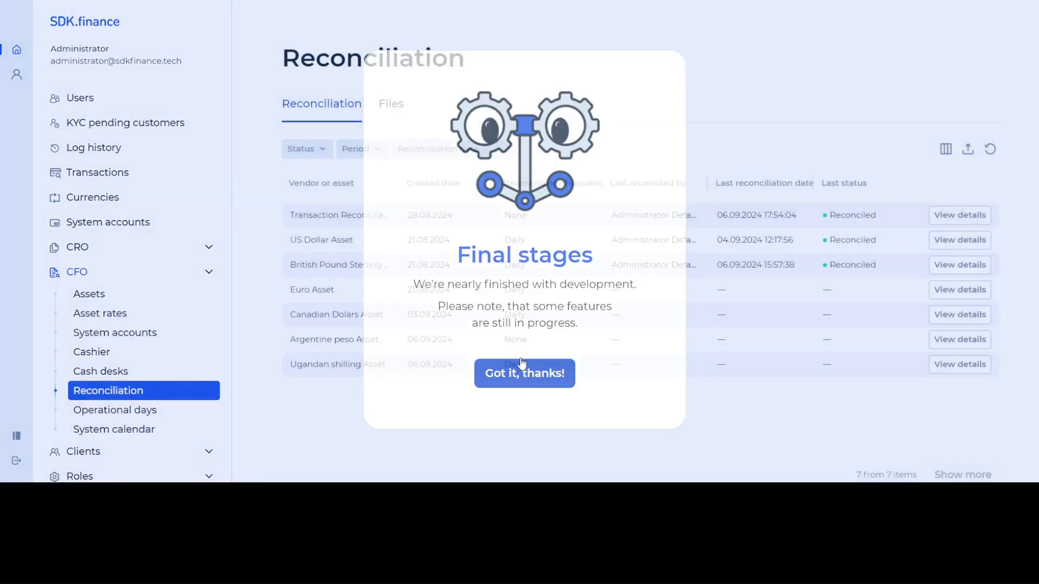
{"action": "left_click", "coordinate": [386, 106]}
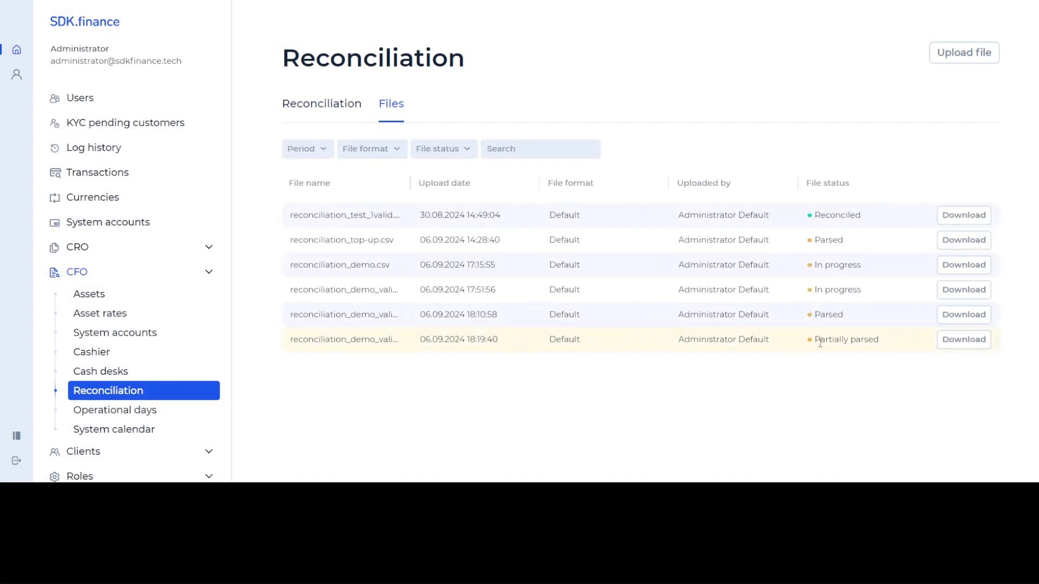
Open the details of the Transaction Reconciliation vendor and examine the past runs' statuses and mismatches
{"action": "left_click", "coordinate": [315, 108]}
{"action": "left_click", "coordinate": [567, 371]}
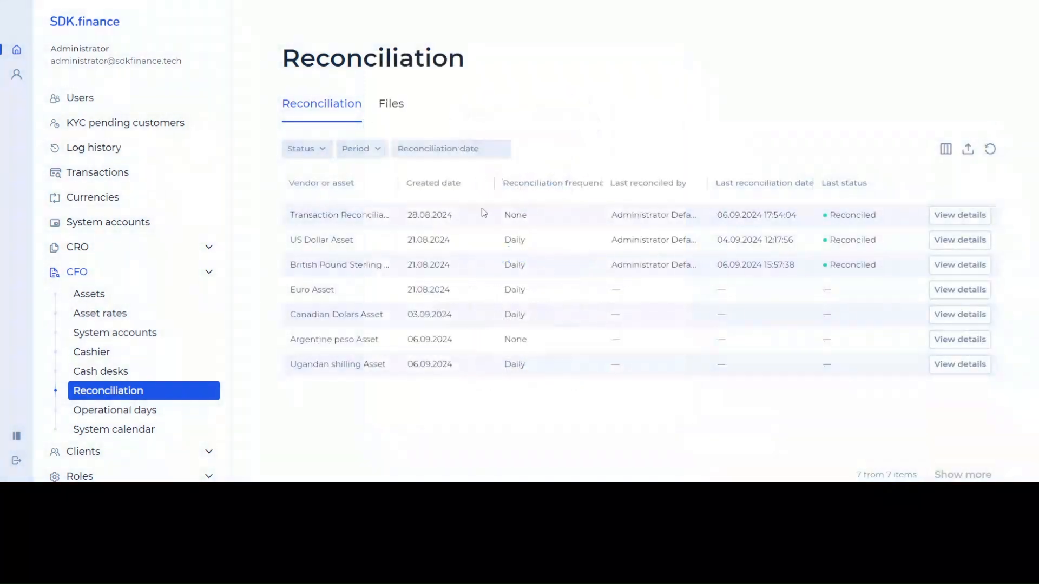
{"action": "left_click", "coordinate": [959, 215]}
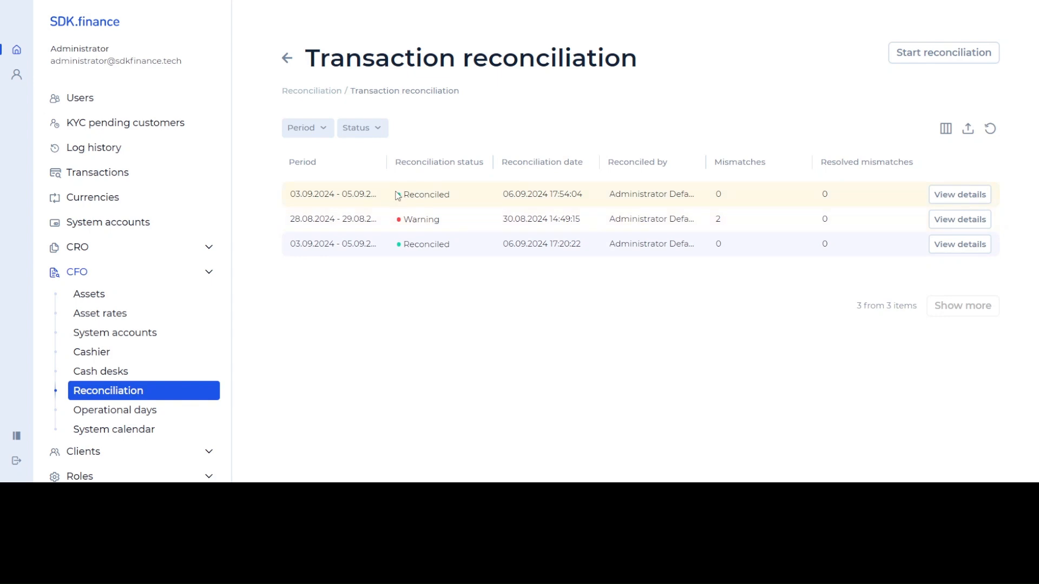
{"action": "left_click_drag", "start_coordinate": [398, 196], "coordinate": [453, 196]}
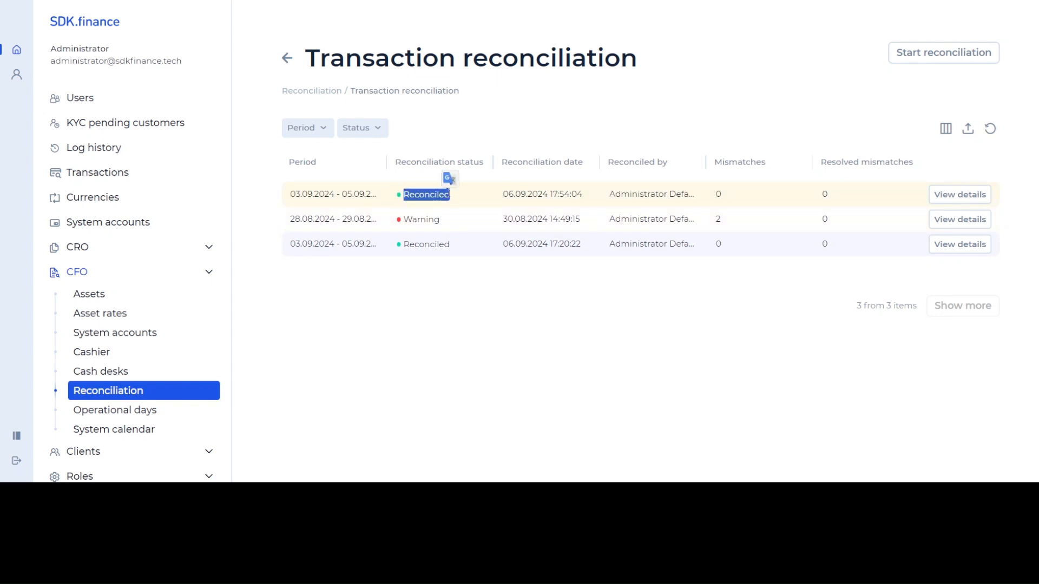
{"action": "left_click_drag", "start_coordinate": [413, 220], "coordinate": [428, 220]}
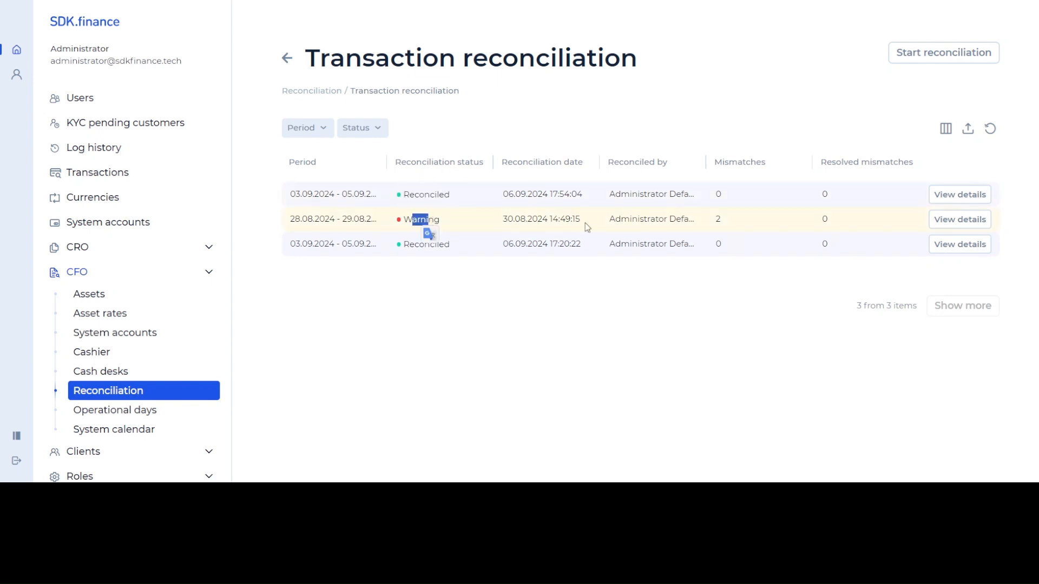
{"action": "double_click", "coordinate": [718, 219]}
Start a reconciliation of reconciliation_demo_valid_31-02.csv for the period 31 Aug to 2 Sep 2024
{"action": "left_click", "coordinate": [926, 61]}
{"action": "left_click", "coordinate": [850, 82]}
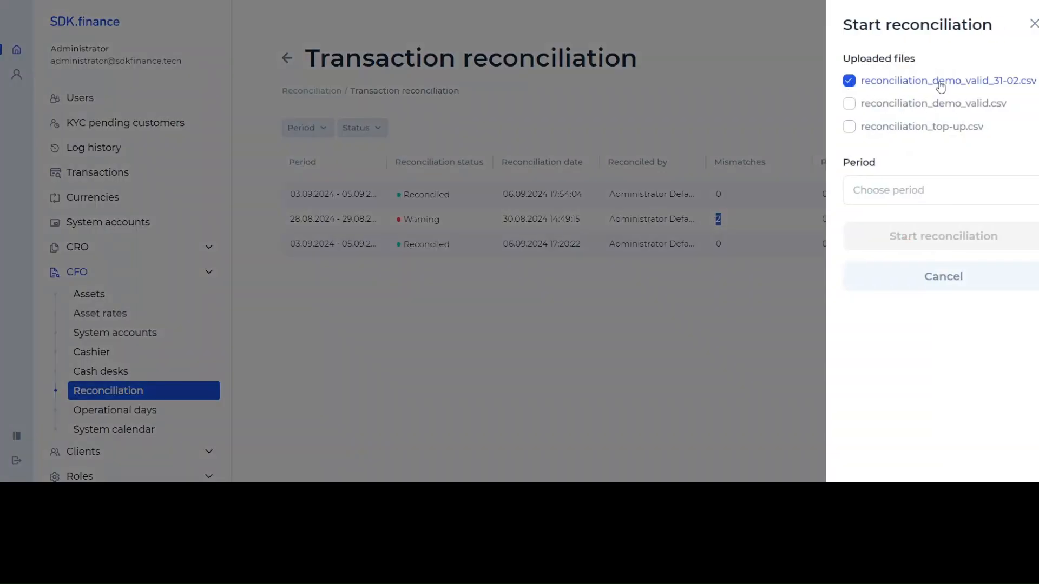
{"action": "left_click", "coordinate": [896, 187]}
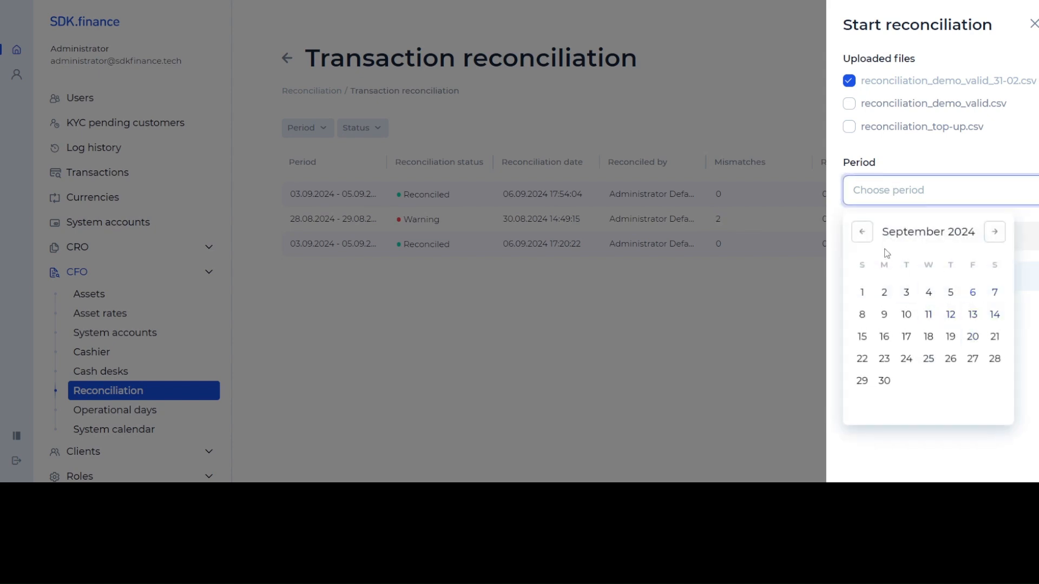
{"action": "left_click", "coordinate": [862, 231]}
{"action": "left_click", "coordinate": [997, 383]}
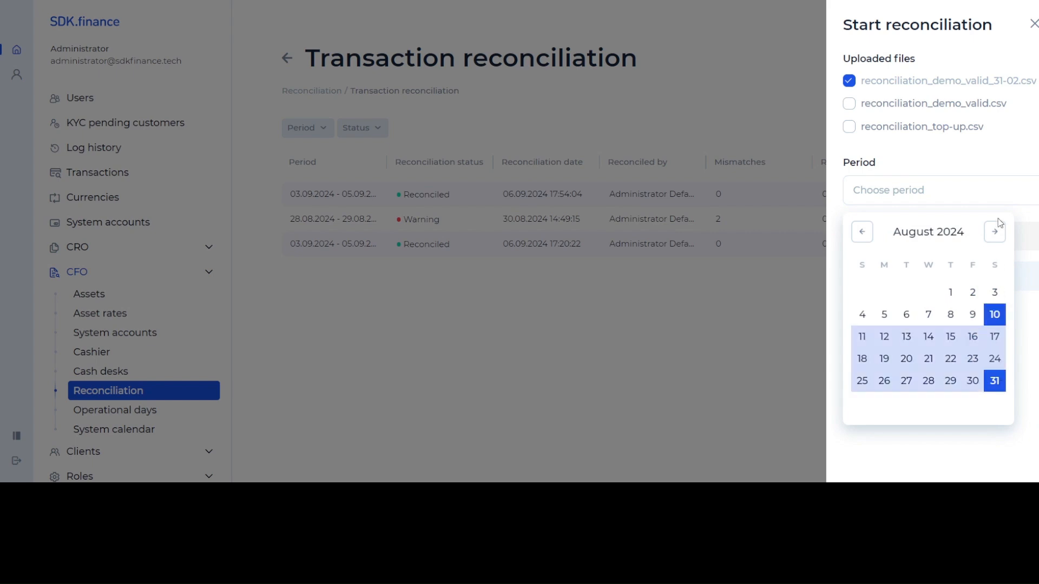
{"action": "left_click", "coordinate": [997, 232]}
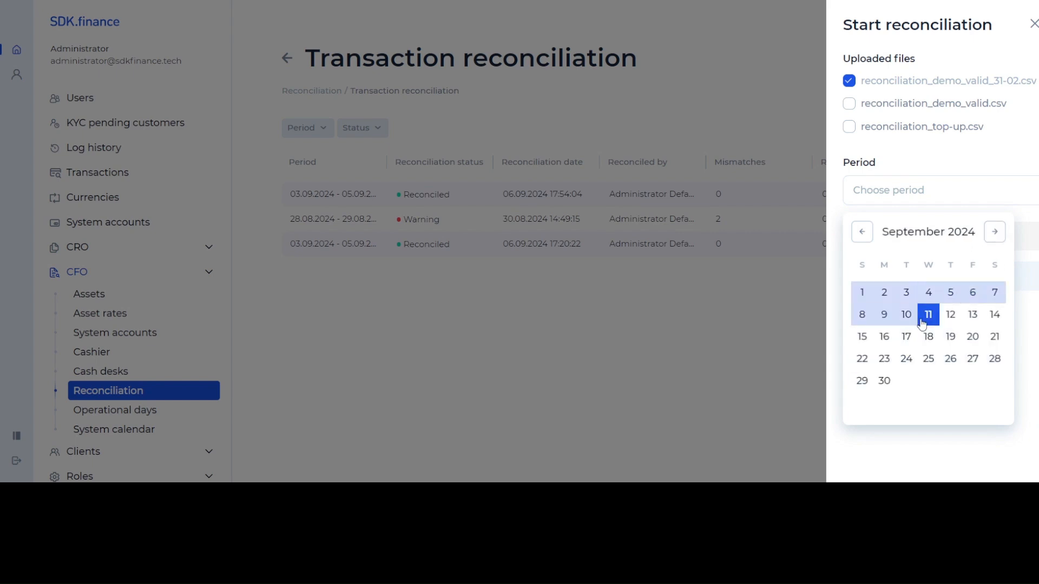
{"action": "left_click", "coordinate": [884, 292]}
{"action": "left_click", "coordinate": [925, 237]}
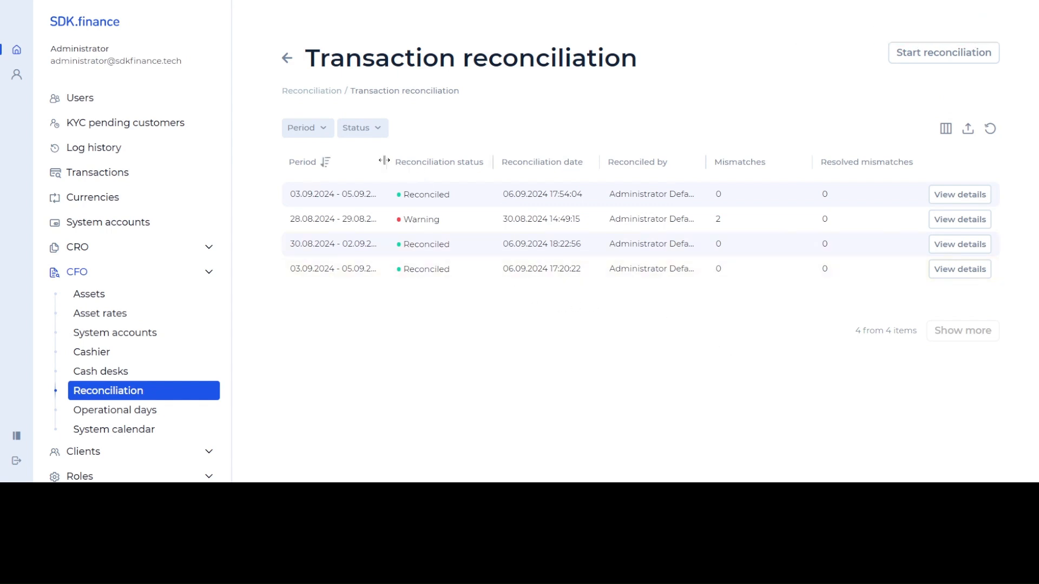
Widen the Period column to show full dates and examine the new run's reconciliation date and status
{"action": "left_click_drag", "start_coordinate": [387, 161], "coordinate": [436, 165]}
{"action": "left_click_drag", "start_coordinate": [390, 165], "coordinate": [411, 162]}
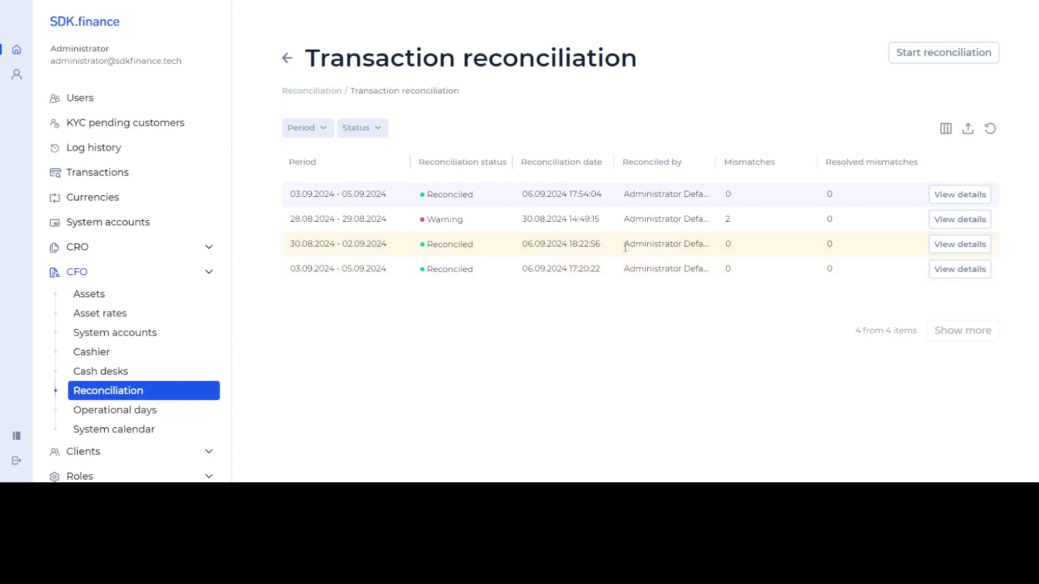
{"action": "left_click_drag", "start_coordinate": [665, 245], "coordinate": [479, 249]}
{"action": "left_click", "coordinate": [589, 239]}
{"action": "left_click_drag", "start_coordinate": [424, 245], "coordinate": [471, 244]}
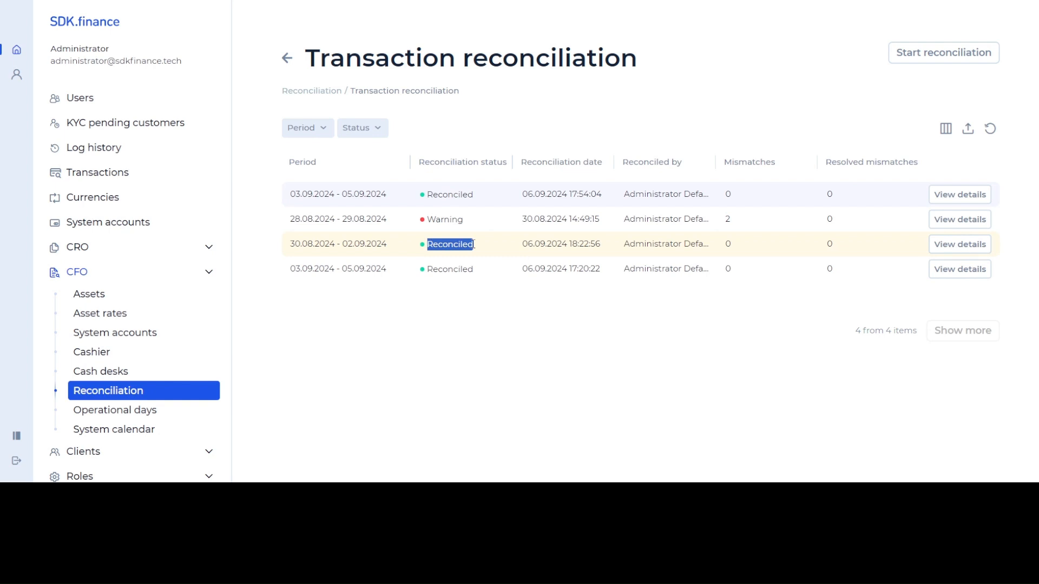
Open the list of all transactions and add a Transaction ID filter to it
{"action": "left_click", "coordinate": [104, 173]}
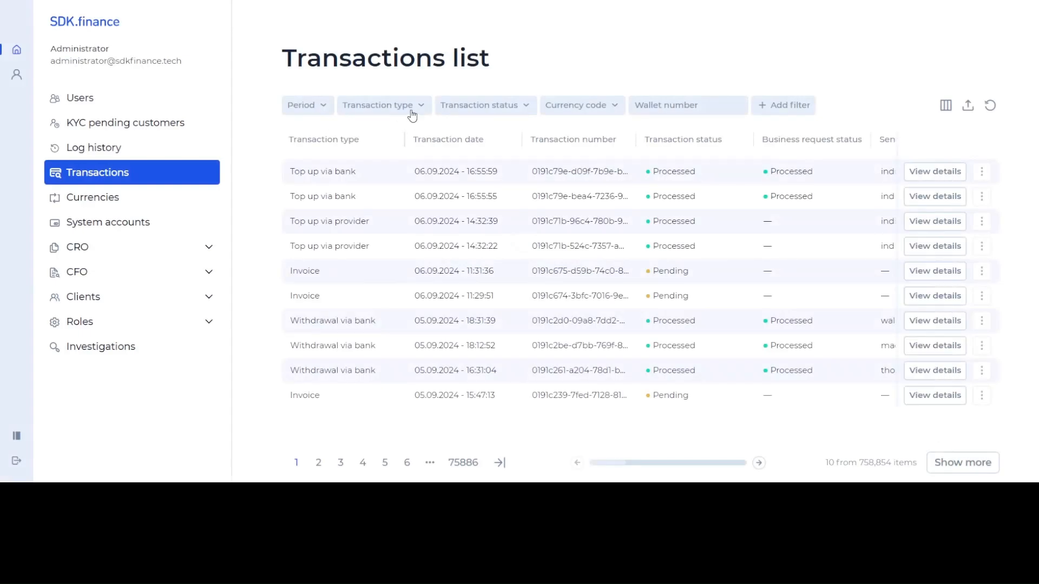
{"action": "left_click", "coordinate": [785, 108]}
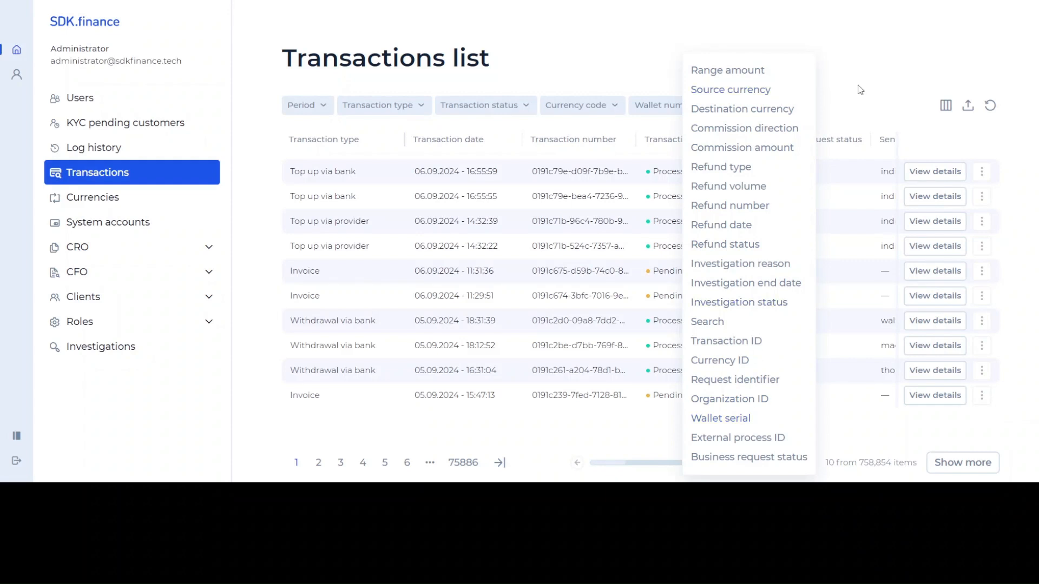
{"action": "left_click", "coordinate": [868, 103]}
{"action": "left_click", "coordinate": [795, 106]}
{"action": "left_click", "coordinate": [703, 341]}
{"action": "left_click", "coordinate": [335, 128]}
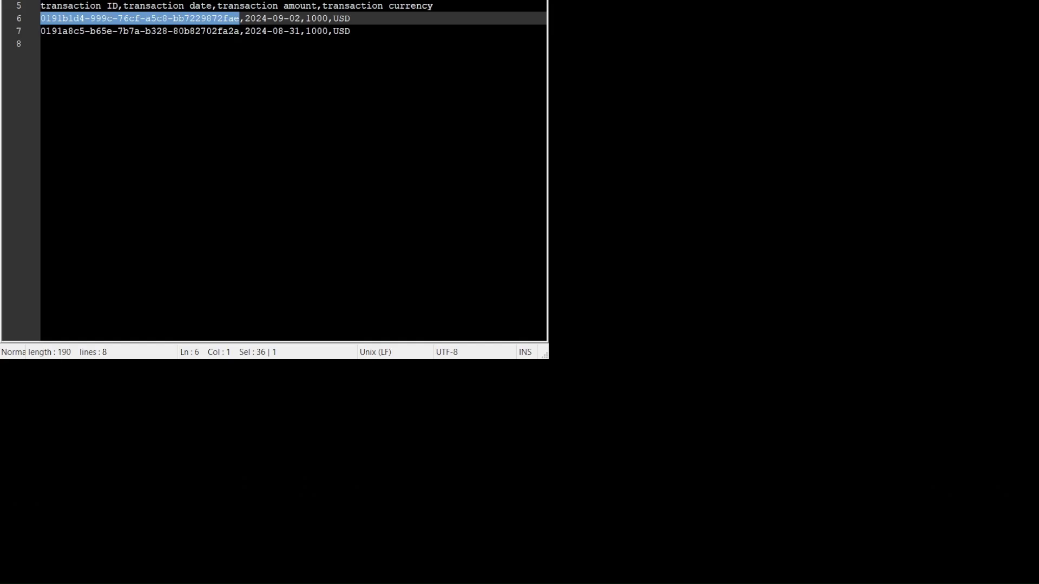
Copy the ID of the transaction dated 2024-09-02 from the CSV in the text editor and filter the transactions list by it
{"action": "left_click_drag", "start_coordinate": [241, 19], "coordinate": [30, 18]}
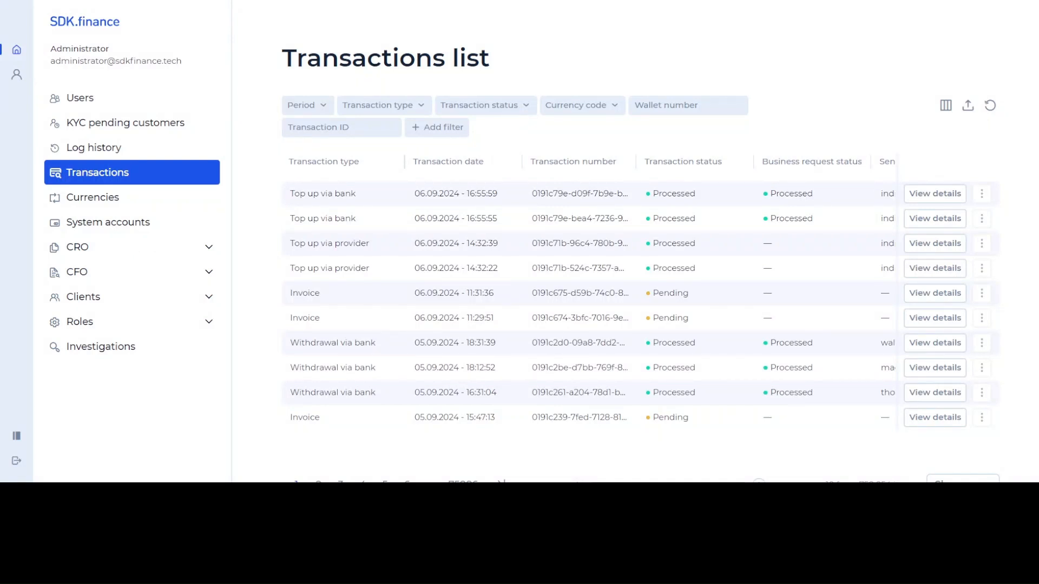
{"action": "left_click", "coordinate": [353, 133]}
{"action": "key", "text": "ctrl+v"}
{"action": "key", "text": "Return"}
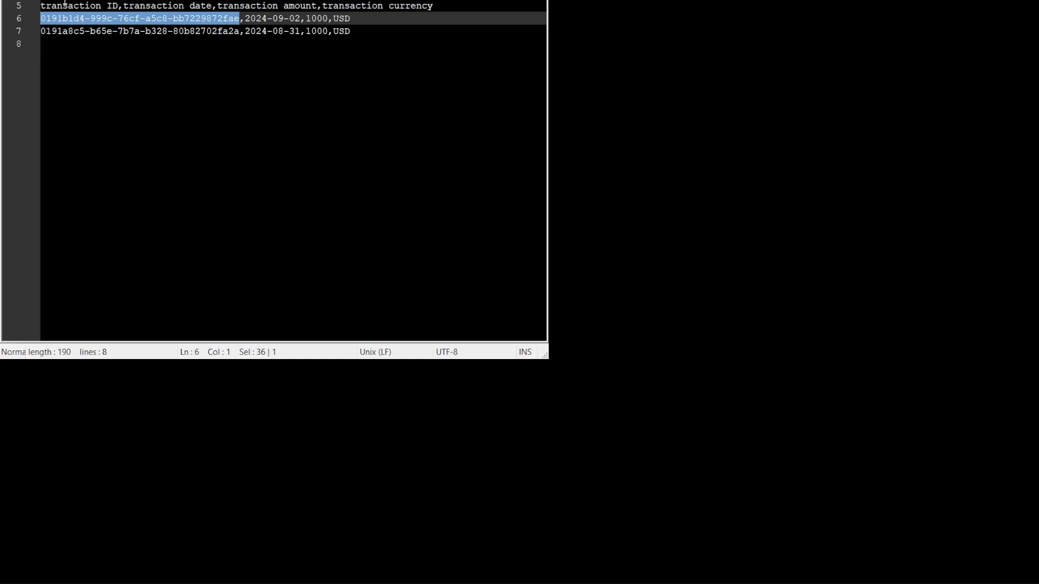
Add the CSV's 2024-08-31 transaction ID as a second filter and widen the Transaction number column to show full IDs
{"action": "left_click_drag", "start_coordinate": [41, 31], "coordinate": [237, 32]}
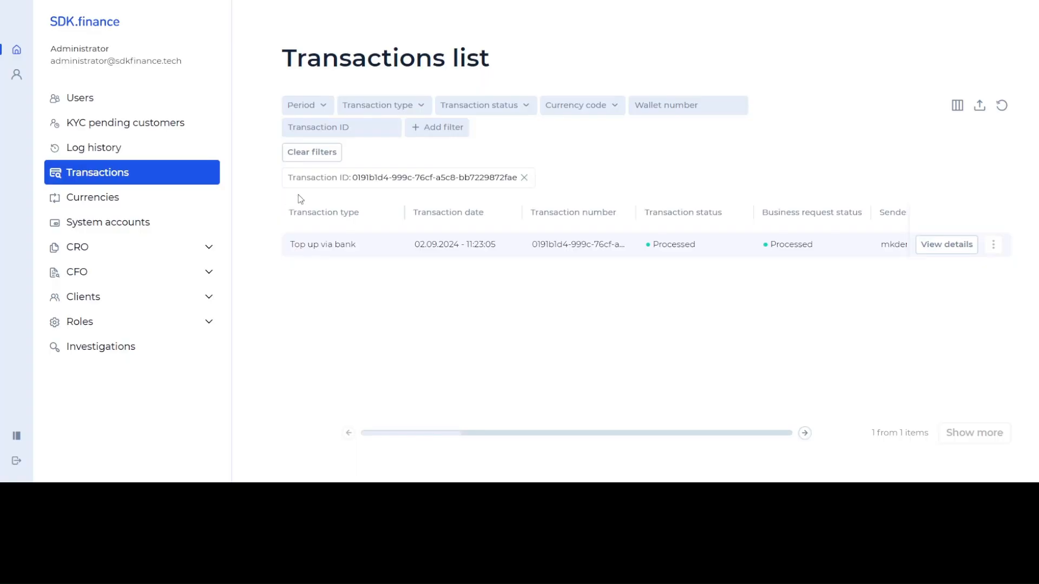
{"action": "key", "text": "ctrl+v"}
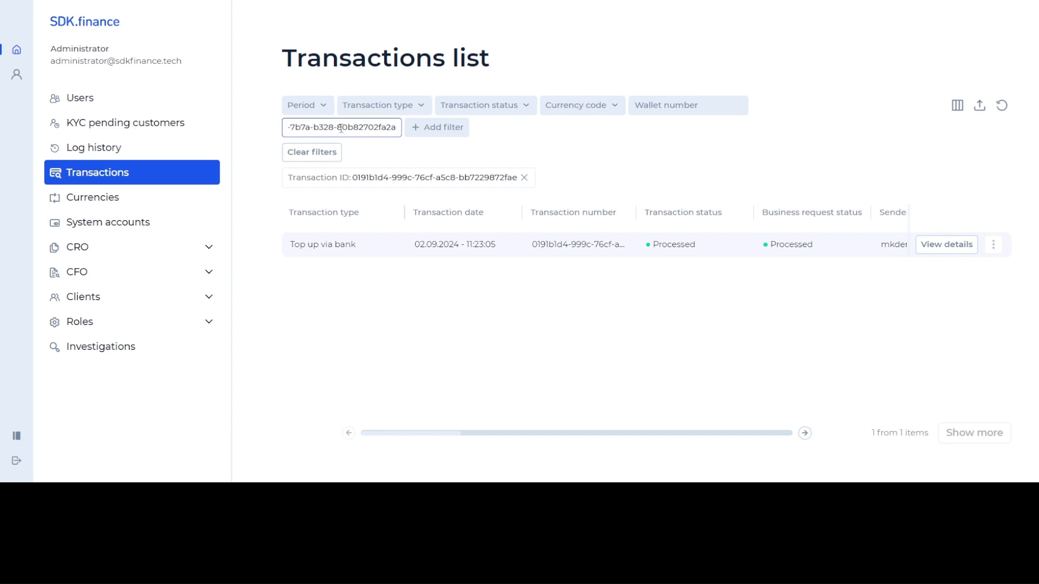
{"action": "key", "text": "Return"}
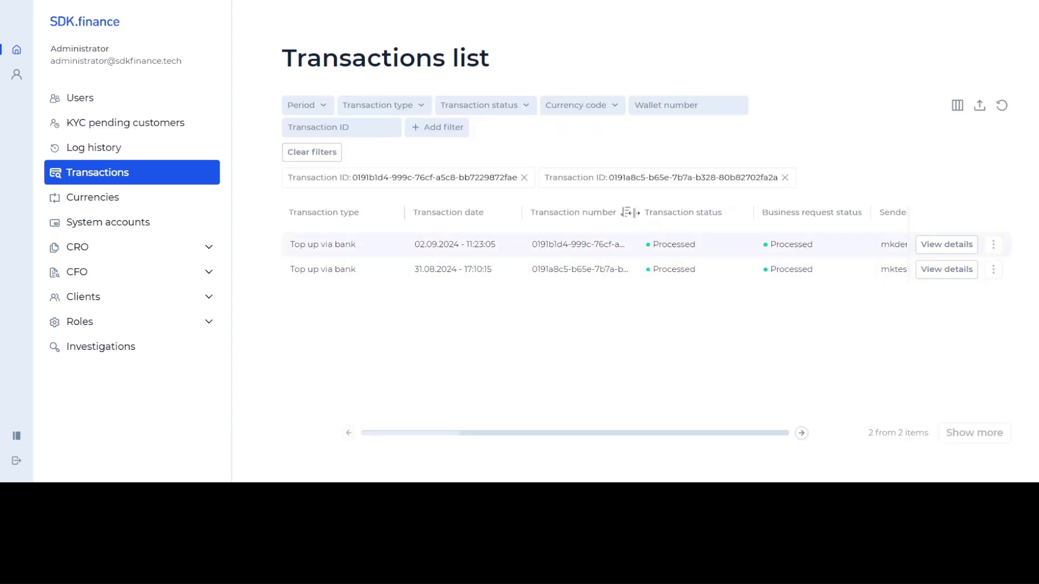
{"action": "left_click_drag", "start_coordinate": [785, 214], "coordinate": [784, 213]}
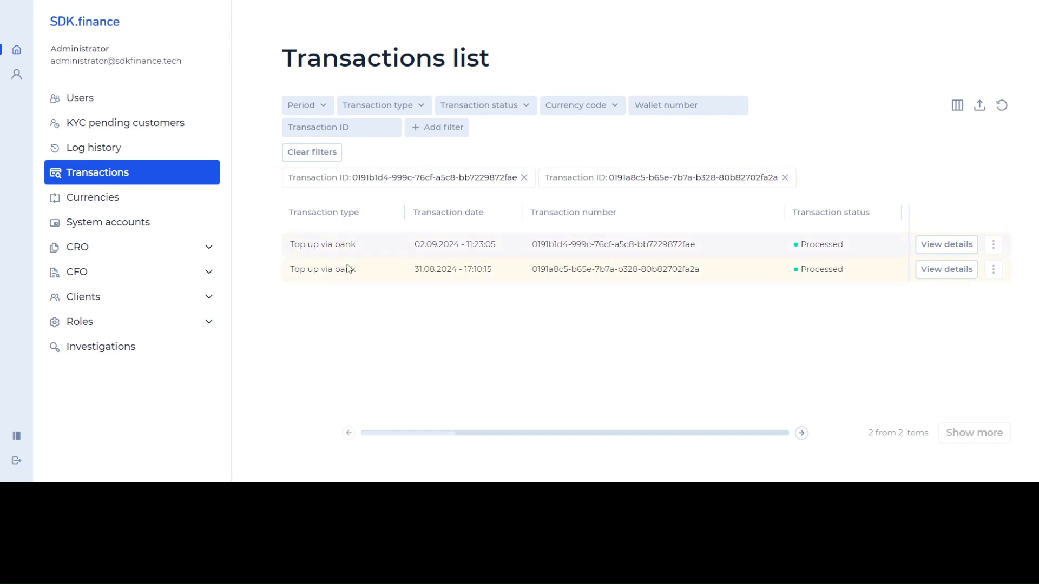
Return to the CFO reconciliation files and upload reconciliation_demo_not_valid.csv with the Default file format
{"action": "left_click", "coordinate": [209, 271]}
{"action": "left_click", "coordinate": [109, 391]}
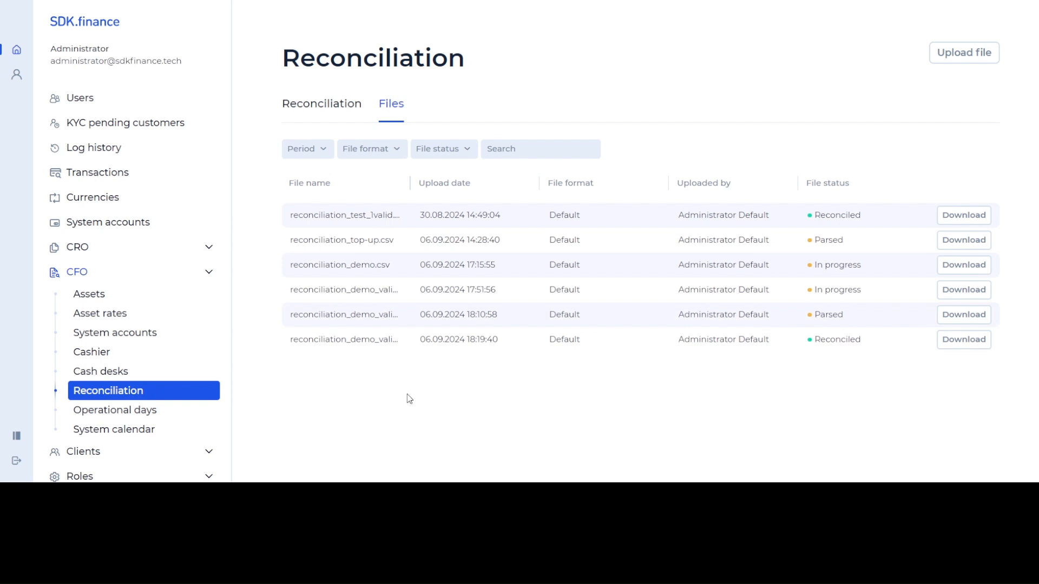
{"action": "left_click", "coordinate": [954, 54]}
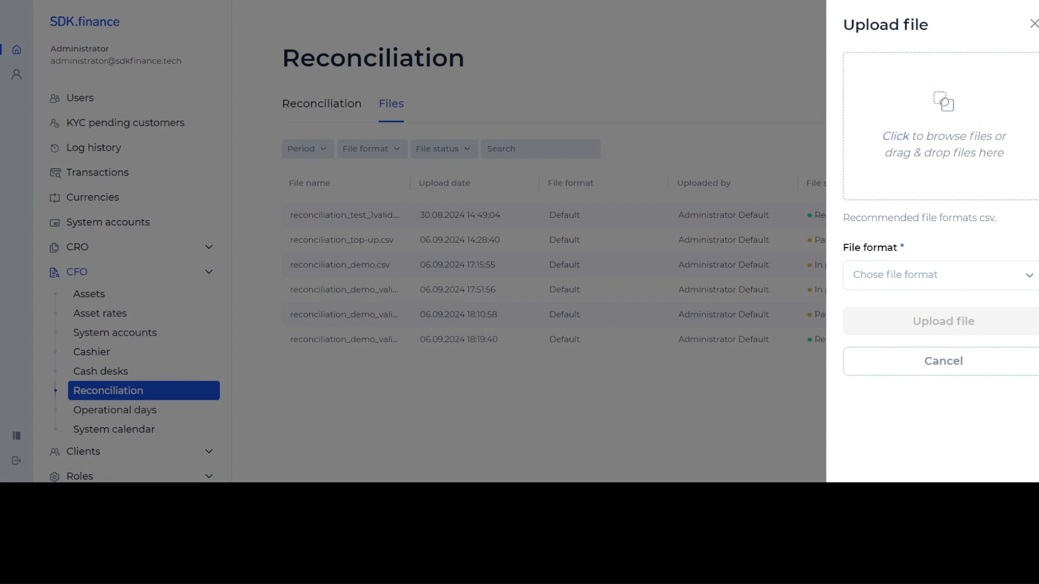
{"action": "left_click", "coordinate": [921, 171]}
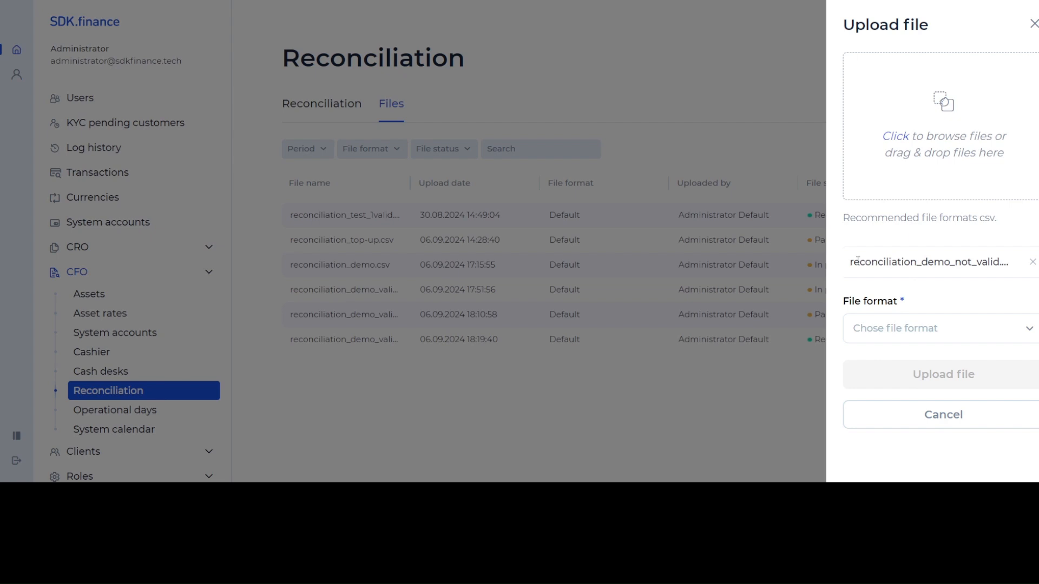
{"action": "left_click", "coordinate": [862, 330]}
{"action": "left_click", "coordinate": [866, 362]}
{"action": "left_click", "coordinate": [936, 375]}
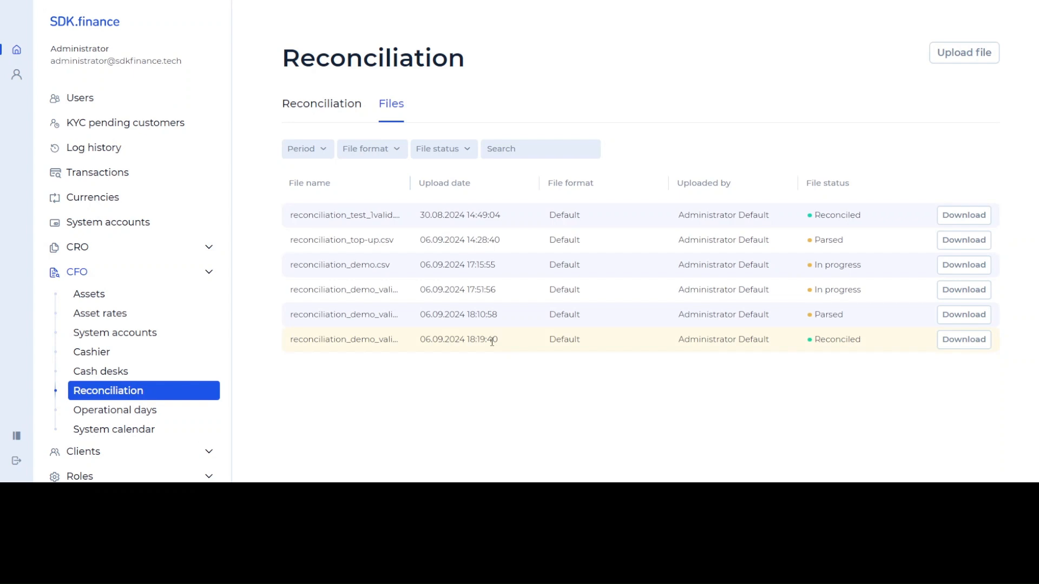
Refresh the files list, widen the File name column, and compare the statuses of reconciliation_demo_not_valid.csv and reconciliation_demo_valid_31-02.csv
{"action": "key", "text": "F5"}
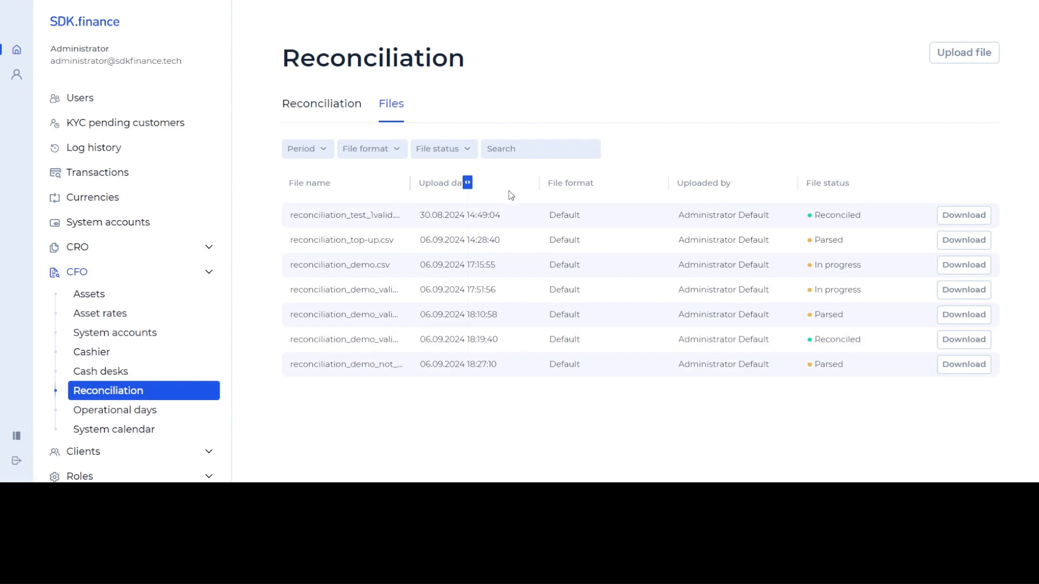
{"action": "double_click", "coordinate": [411, 184]}
{"action": "left_click_drag", "start_coordinate": [370, 368], "coordinate": [416, 368]}
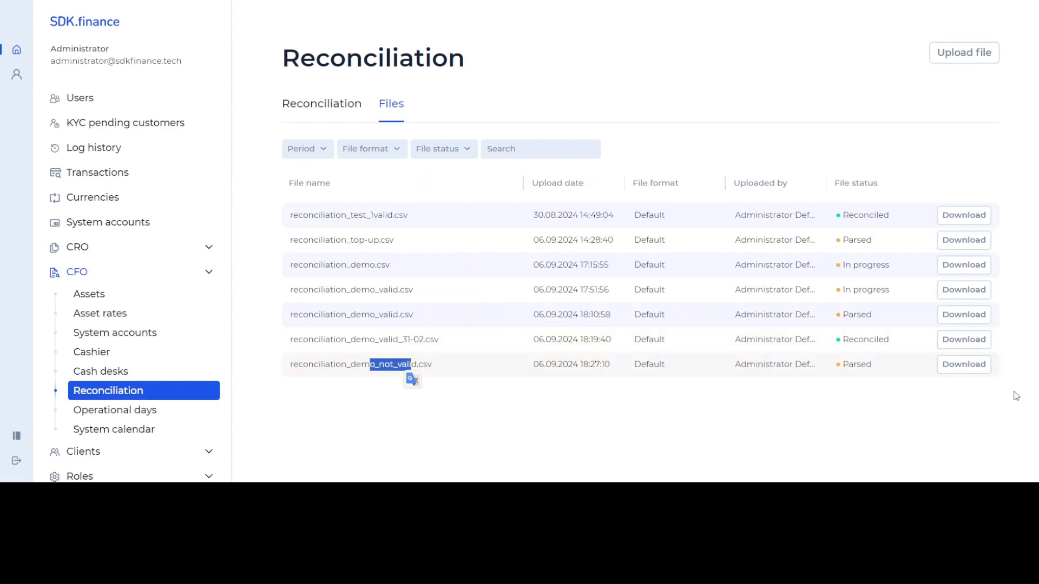
{"action": "left_click", "coordinate": [854, 367]}
{"action": "left_click_drag", "start_coordinate": [855, 368], "coordinate": [873, 366]}
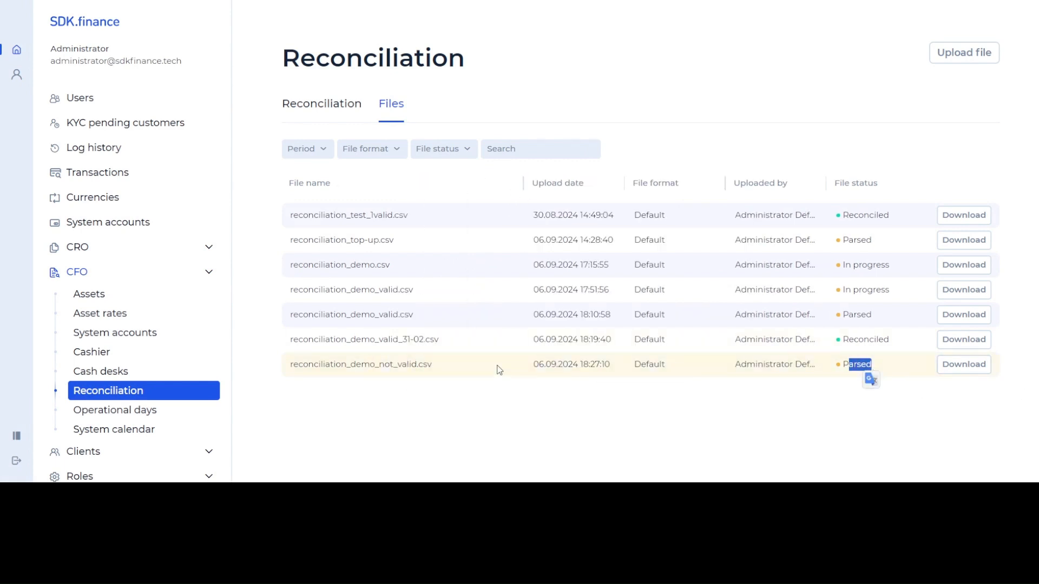
{"action": "left_click_drag", "start_coordinate": [355, 339], "coordinate": [440, 339]}
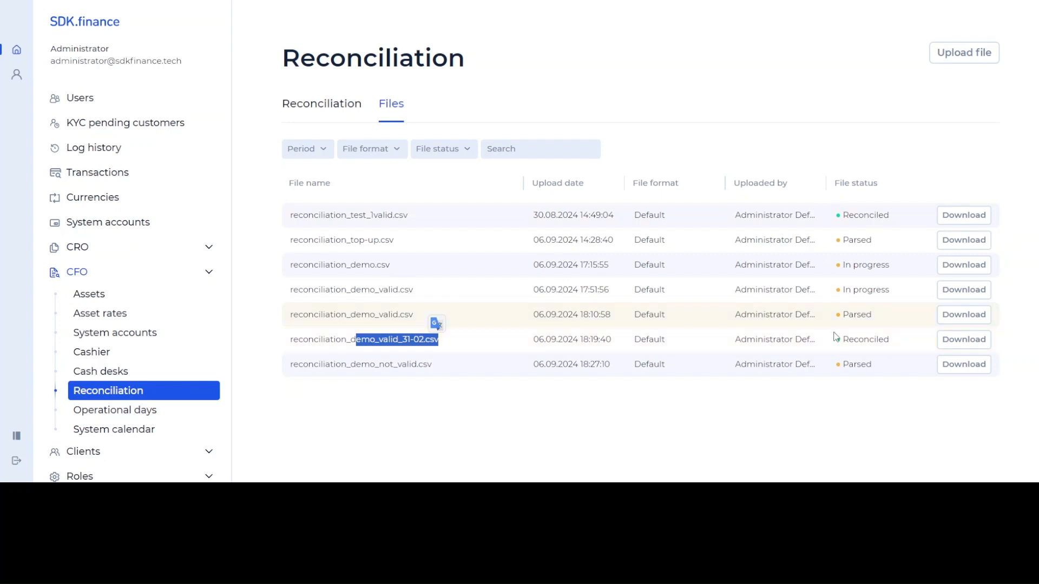
{"action": "left_click_drag", "start_coordinate": [842, 340], "coordinate": [878, 340]}
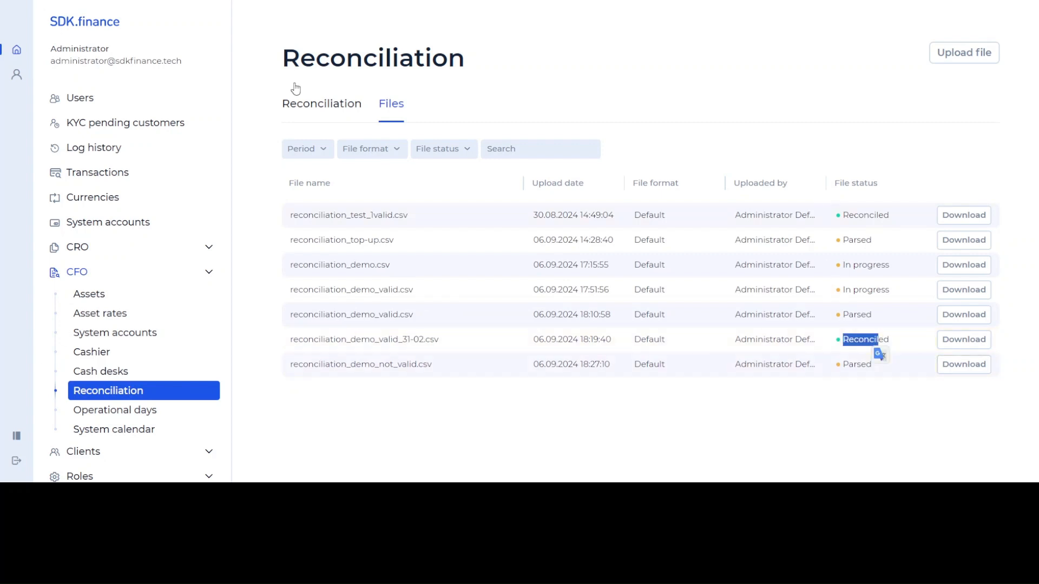
Open the Transaction Reconciliation vendor's details, dismissing the development notice, and review the column header line of the CSV in the text editor
{"action": "left_click", "coordinate": [301, 105]}
{"action": "left_click", "coordinate": [525, 374]}
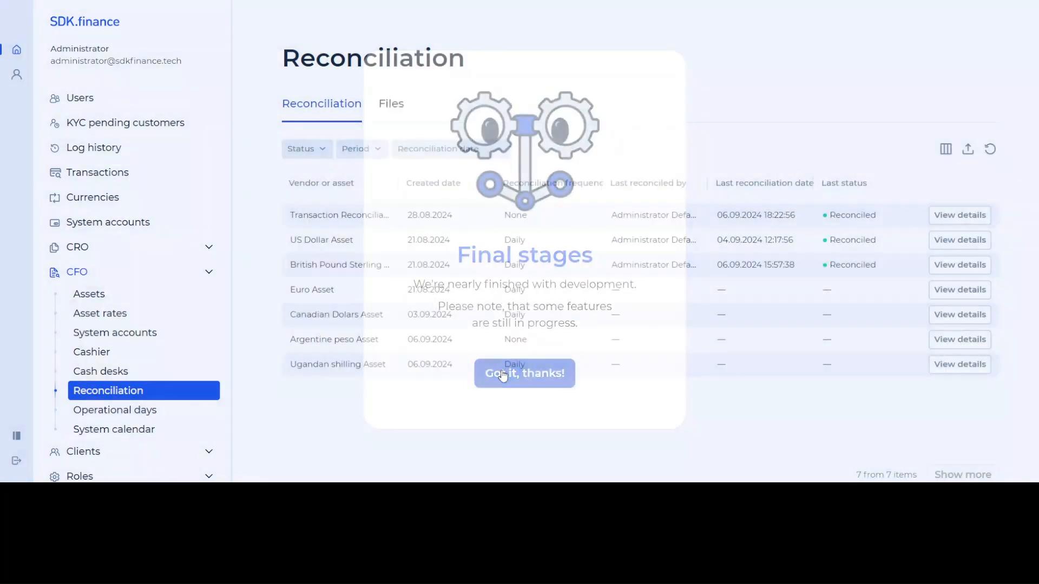
{"action": "left_click", "coordinate": [951, 222]}
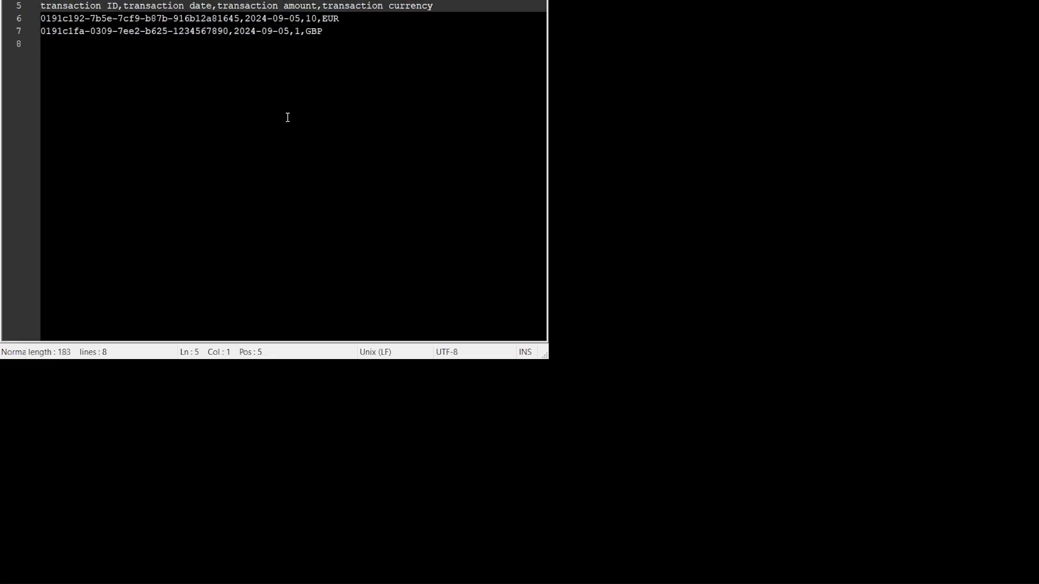
{"action": "left_click_drag", "start_coordinate": [49, 5], "coordinate": [361, 5]}
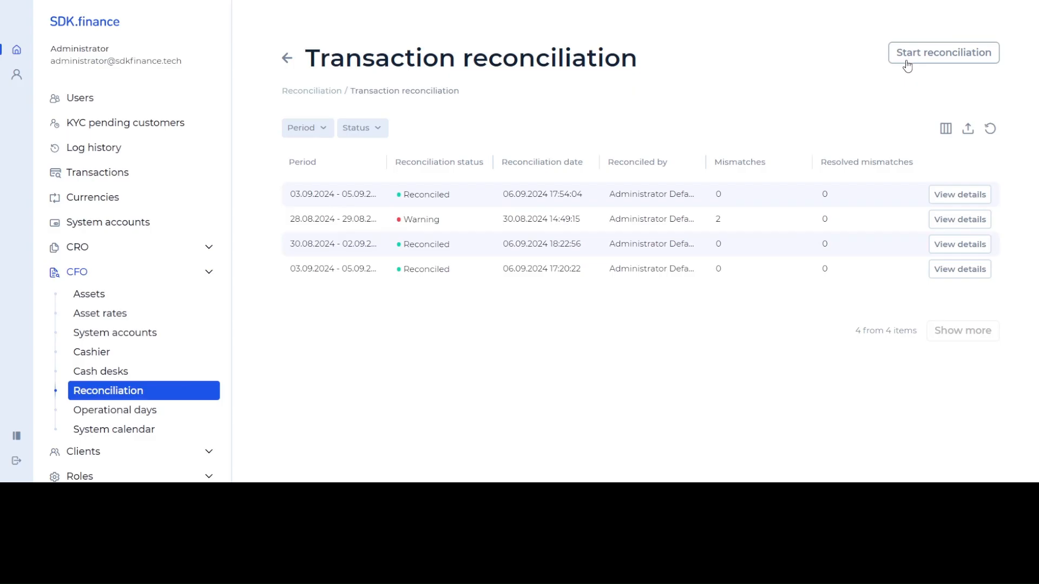
Start a reconciliation of reconciliation_demo_not_valid.csv for the period 31 Aug to 2 Sep 2024
{"action": "left_click", "coordinate": [905, 57]}
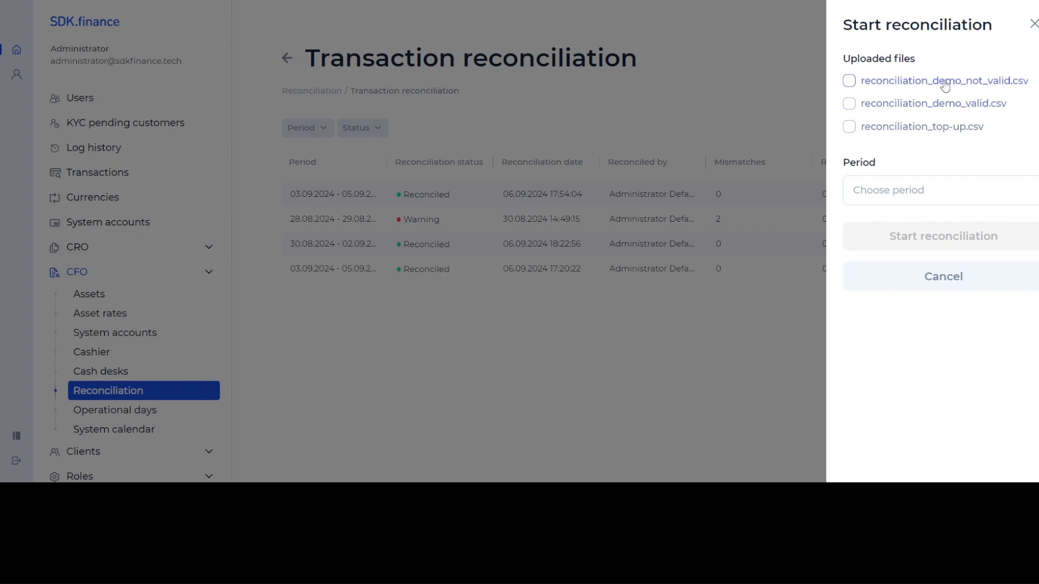
{"action": "left_click", "coordinate": [848, 82]}
{"action": "left_click", "coordinate": [884, 188]}
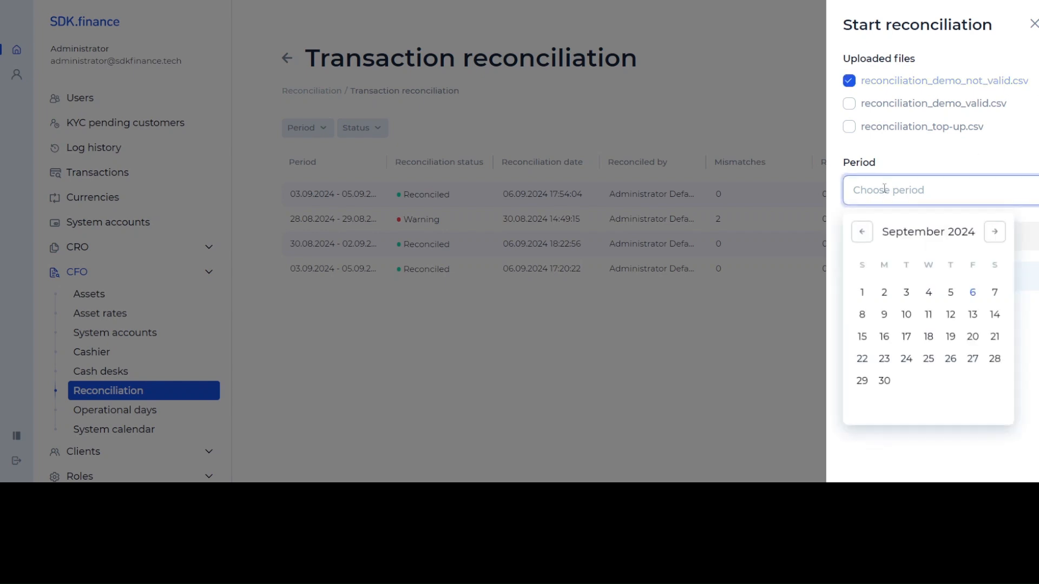
{"action": "left_click", "coordinate": [862, 232]}
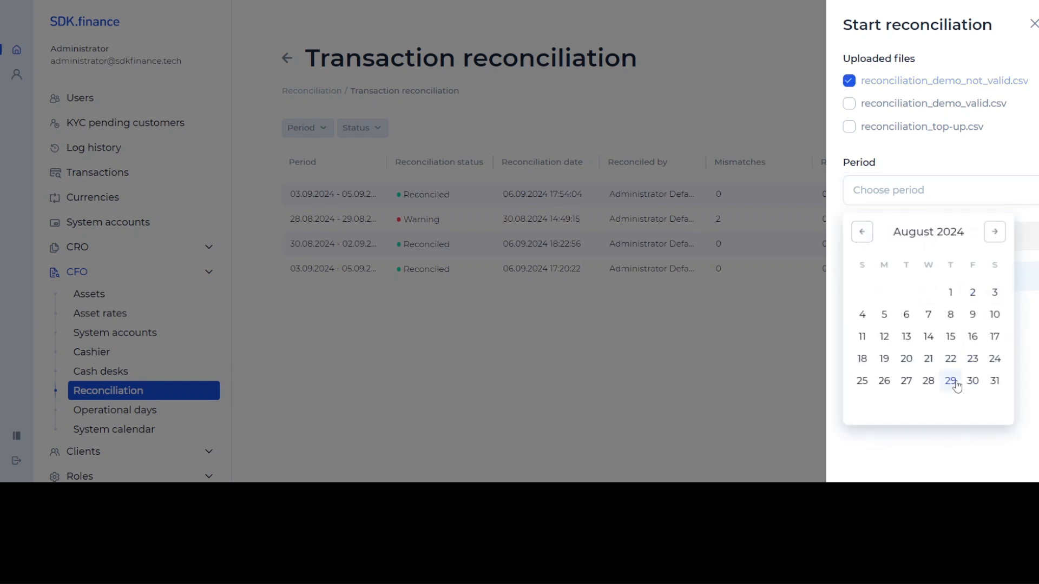
{"action": "left_click", "coordinate": [995, 381]}
{"action": "left_click", "coordinate": [994, 231]}
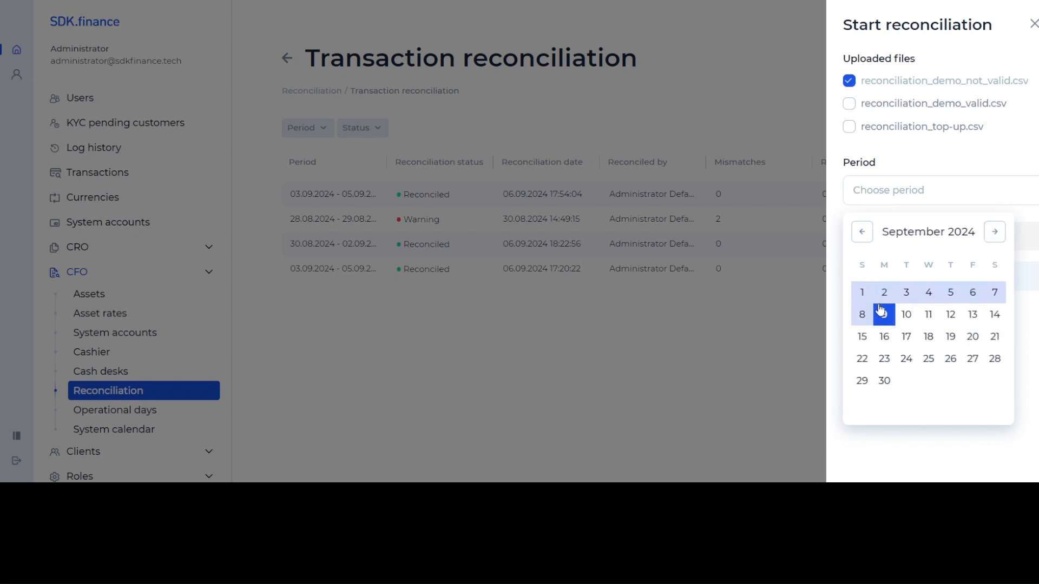
{"action": "left_click", "coordinate": [884, 293]}
{"action": "left_click", "coordinate": [888, 234]}
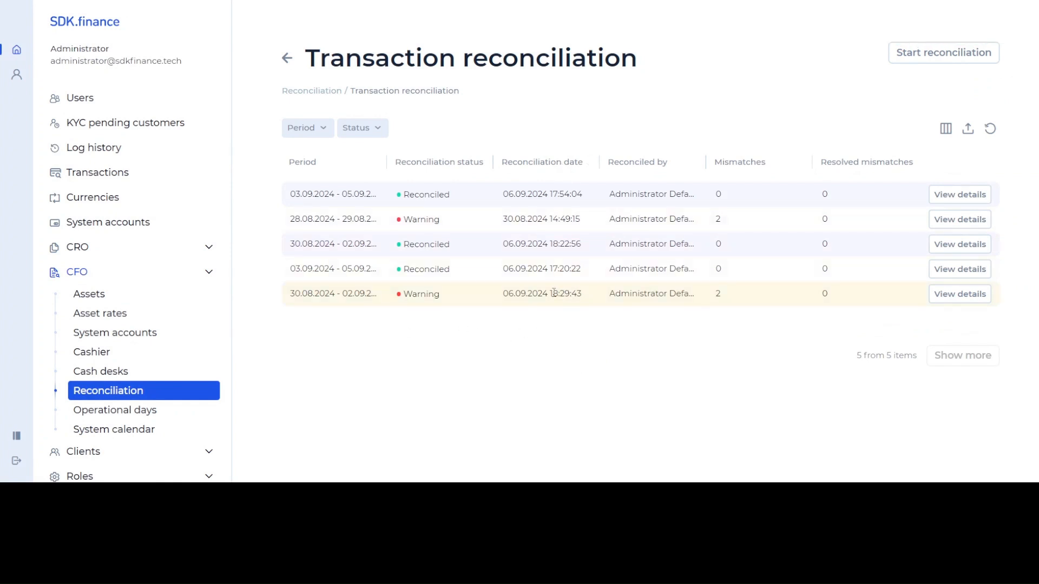
Examine the latest run's reconciliation date and status, and widen the Period column to show its full date range
{"action": "left_click_drag", "start_coordinate": [553, 292], "coordinate": [588, 298]}
{"action": "left_click_drag", "start_coordinate": [404, 294], "coordinate": [435, 295]}
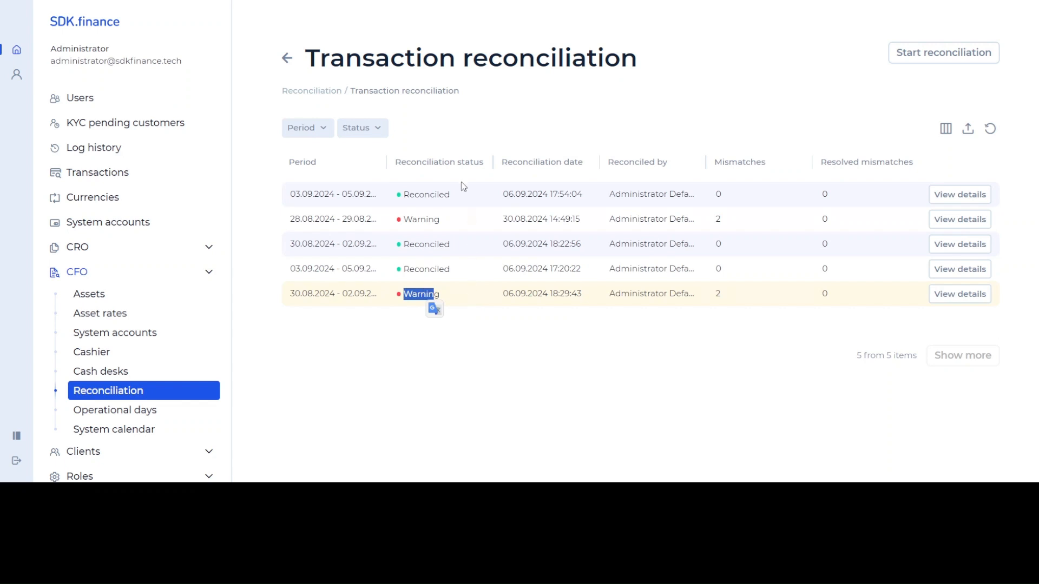
{"action": "left_click_drag", "start_coordinate": [388, 165], "coordinate": [426, 162]}
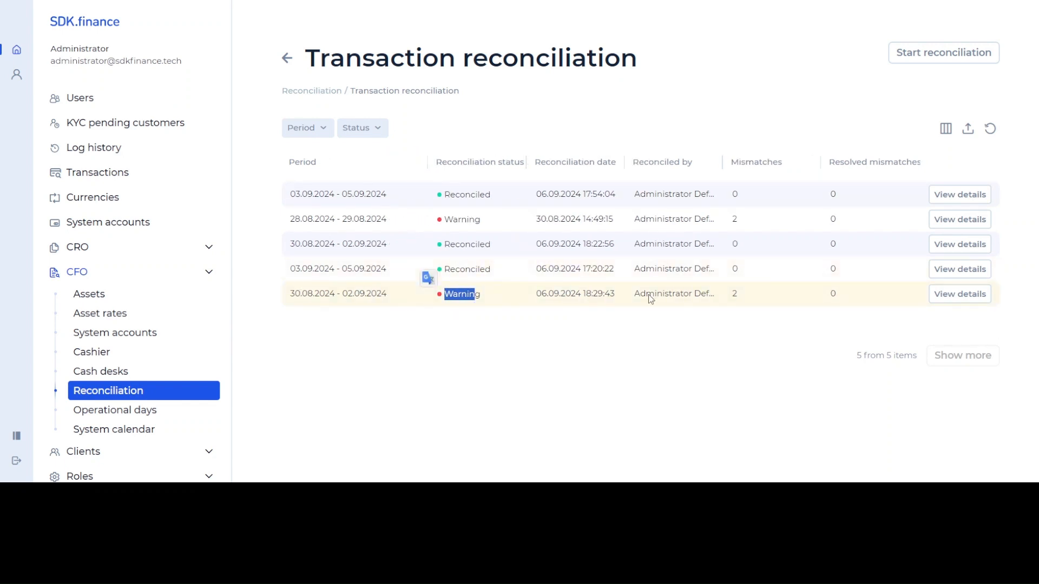
Open the latest run's details and examine its mismatches, fitting the Transaction ID column to the full IDs and narrowing the Vendor name column
{"action": "double_click", "coordinate": [734, 294]}
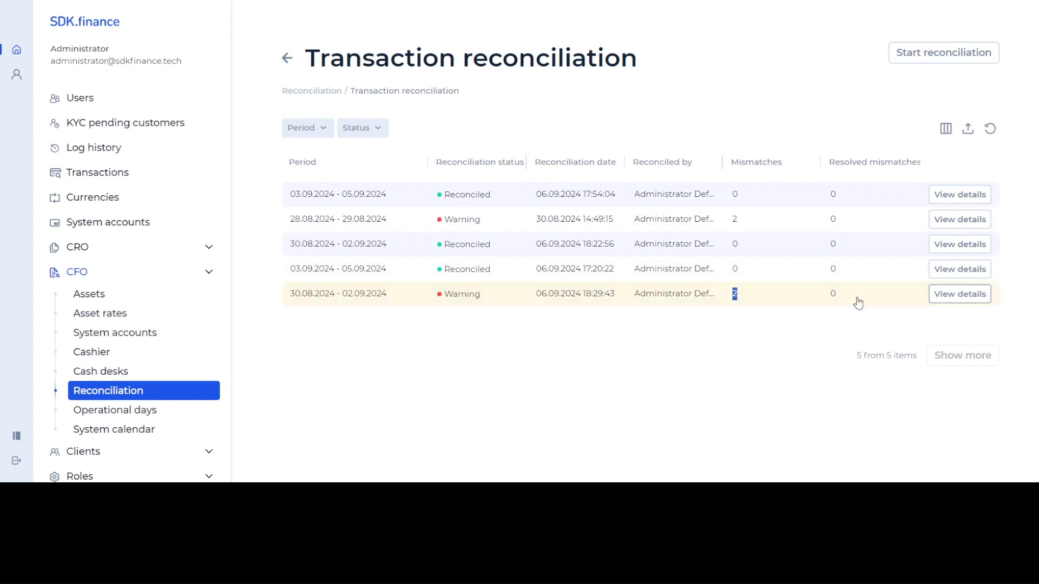
{"action": "left_click", "coordinate": [757, 294]}
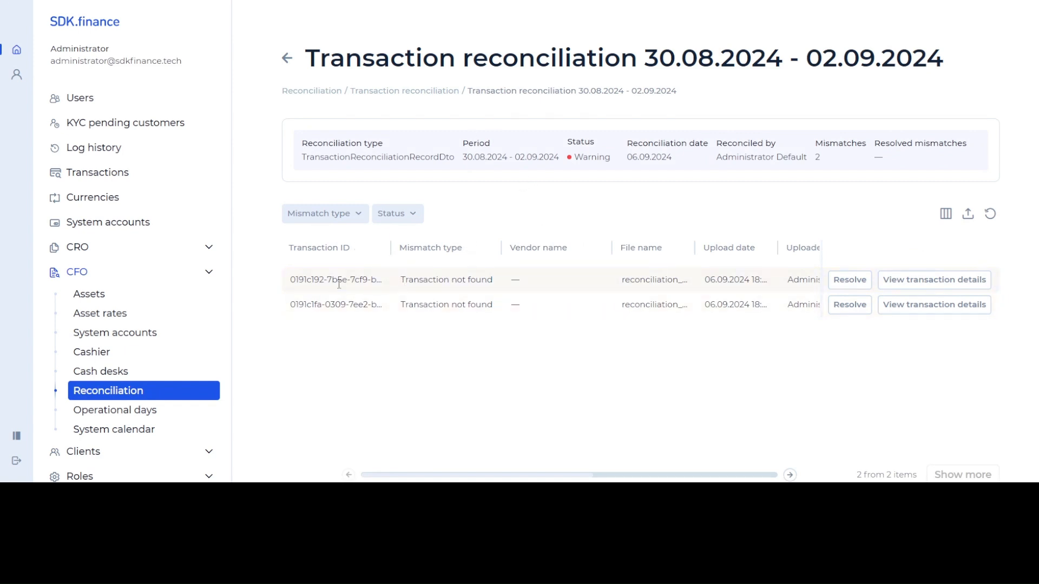
{"action": "left_click_drag", "start_coordinate": [392, 247], "coordinate": [501, 248]}
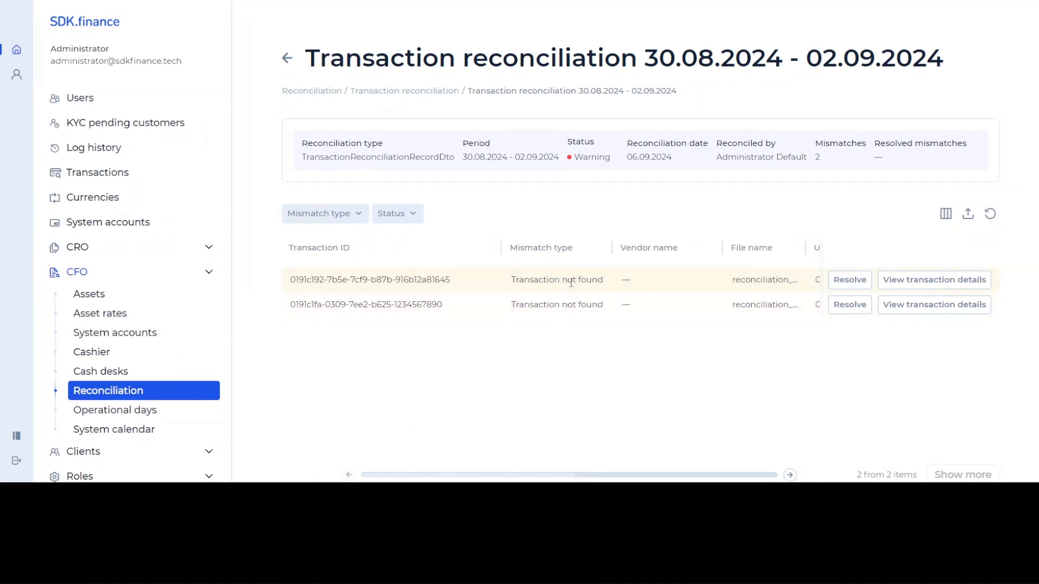
{"action": "left_click_drag", "start_coordinate": [502, 248], "coordinate": [556, 284]}
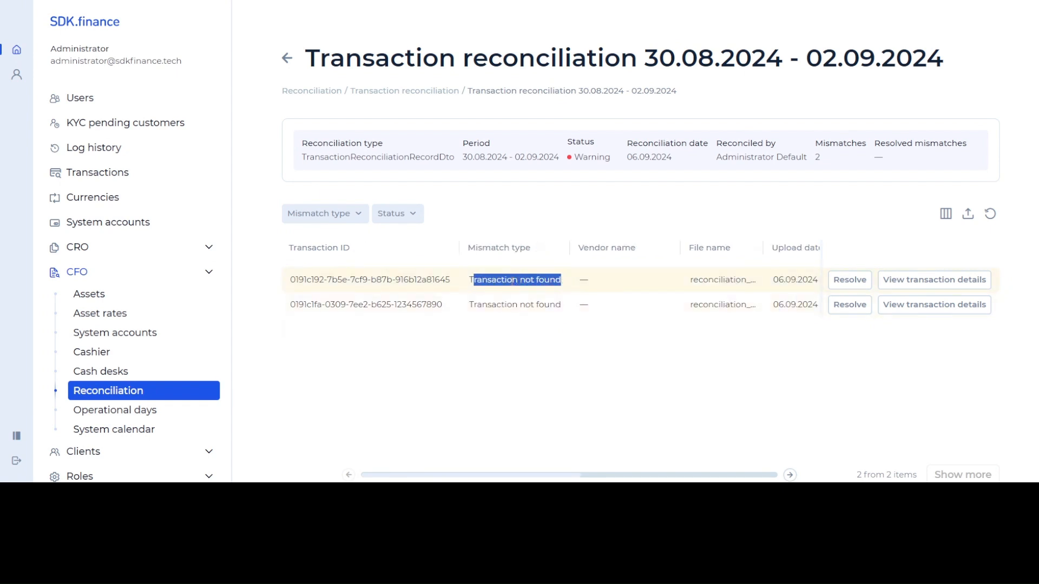
{"action": "left_click_drag", "start_coordinate": [452, 281], "coordinate": [291, 281]}
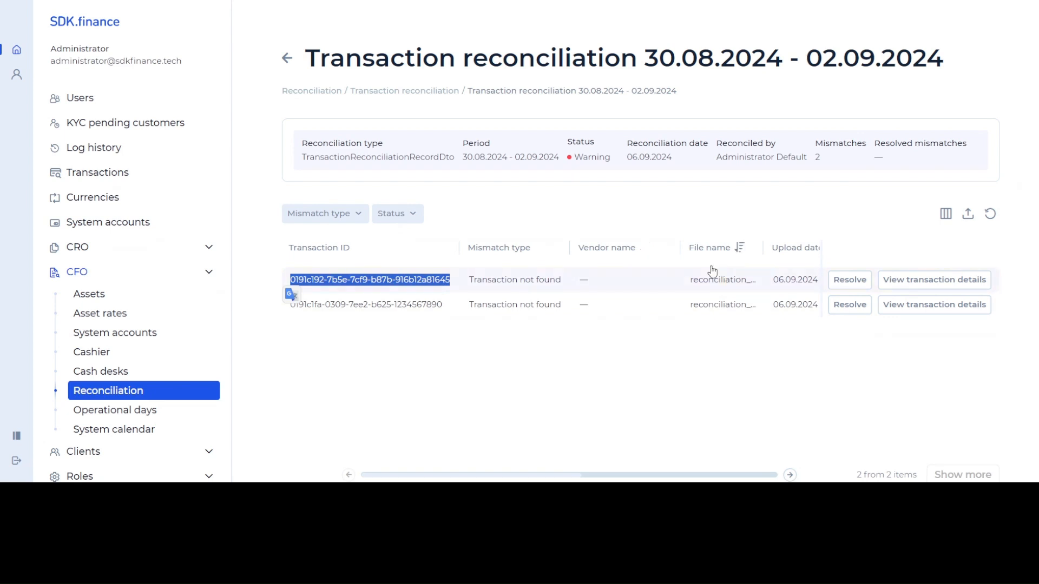
{"action": "left_click_drag", "start_coordinate": [680, 247], "coordinate": [622, 247]}
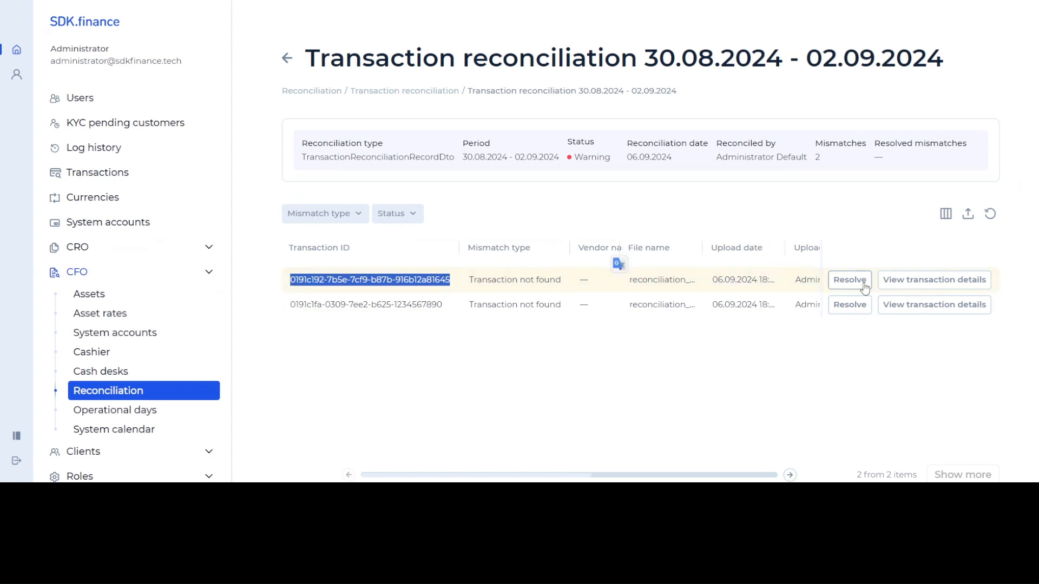
View the Resolve mismatch form for the first mismatched transaction, close it without resolving, and return to the reconciliation runs list
{"action": "left_click", "coordinate": [843, 285]}
{"action": "left_click", "coordinate": [851, 281]}
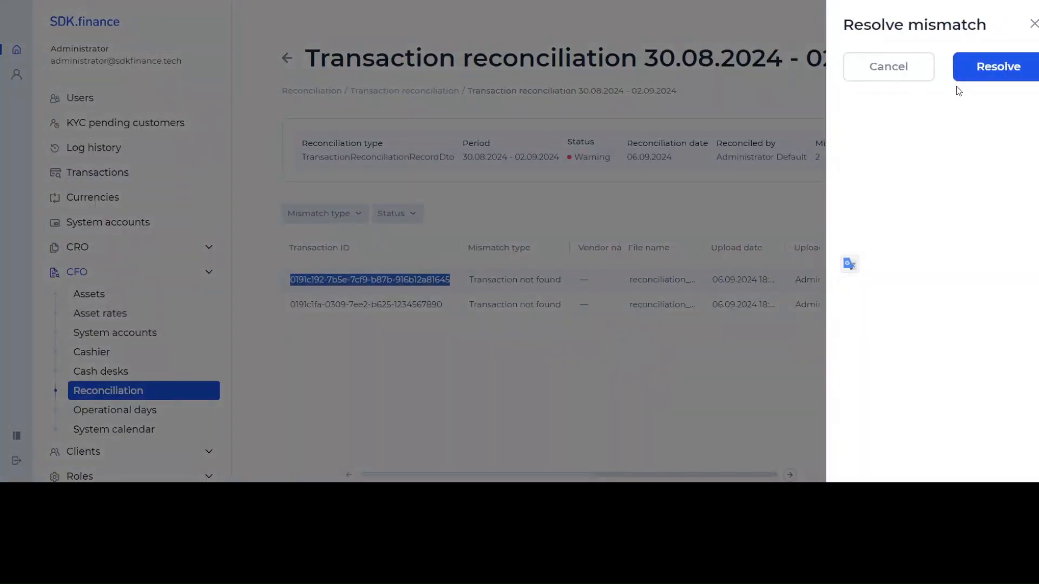
{"action": "left_click", "coordinate": [1034, 25]}
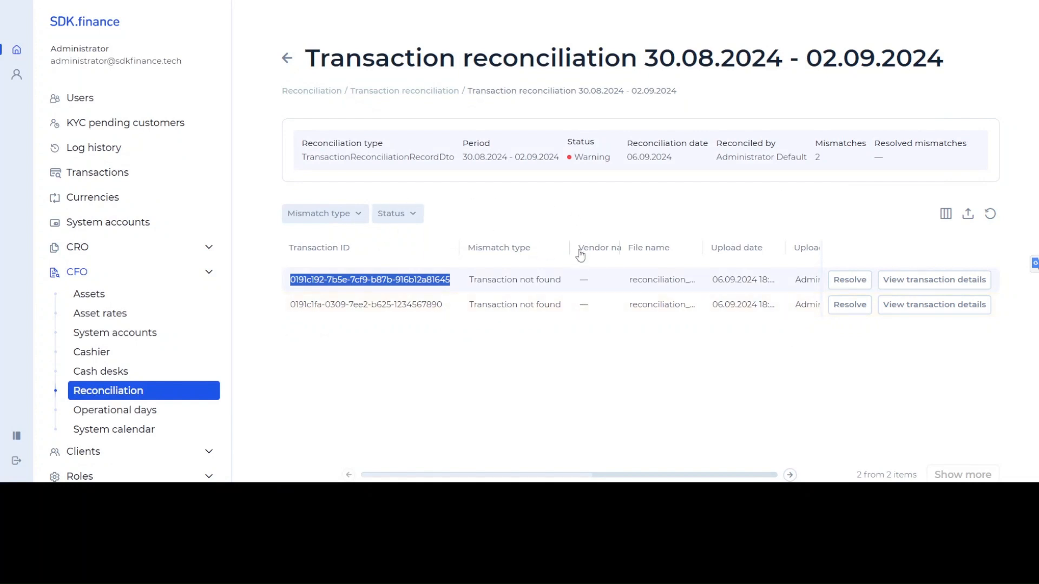
{"action": "left_click", "coordinate": [286, 59]}
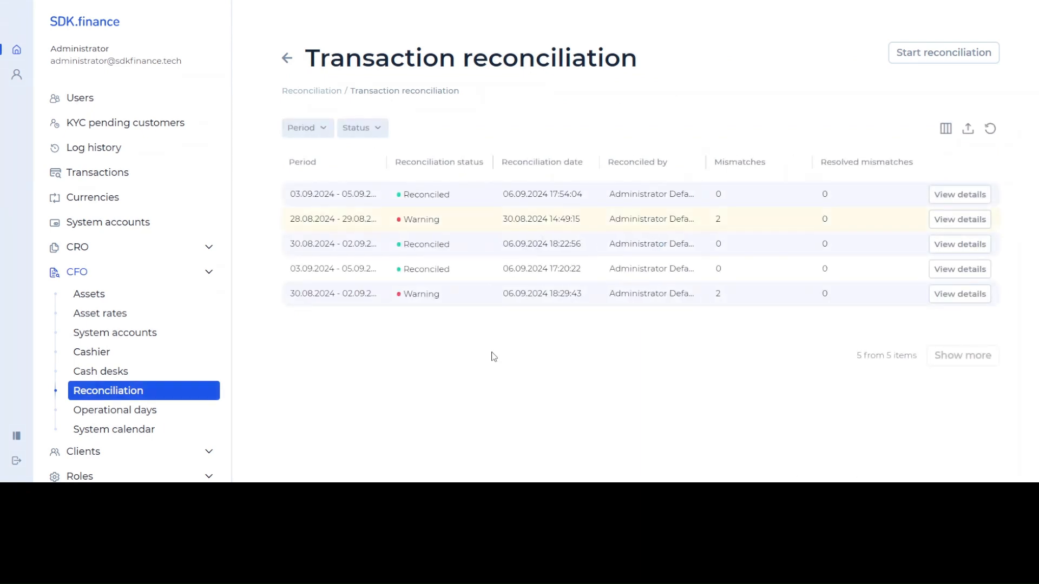